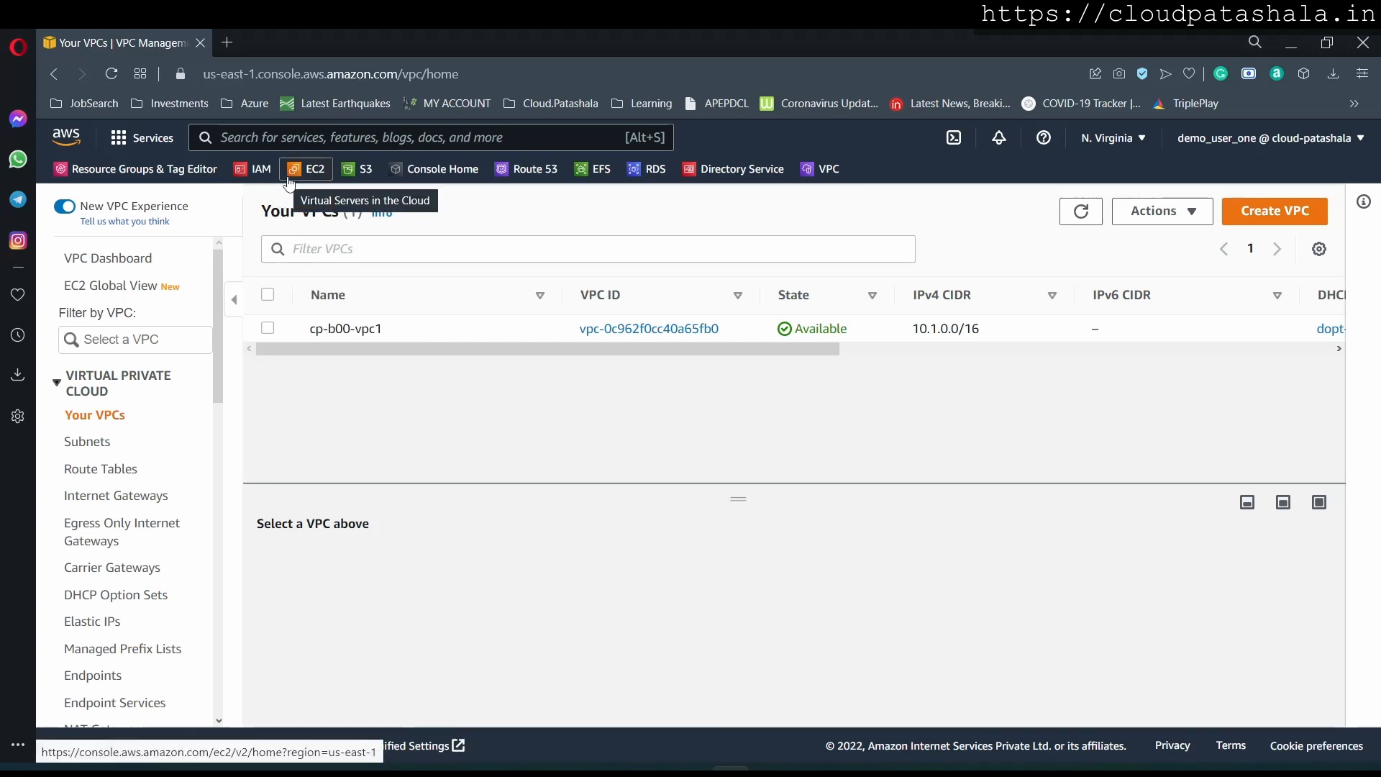
Open the list of running EC2 instances and remove its instance-state filter to check for existing instances
click(294, 184)
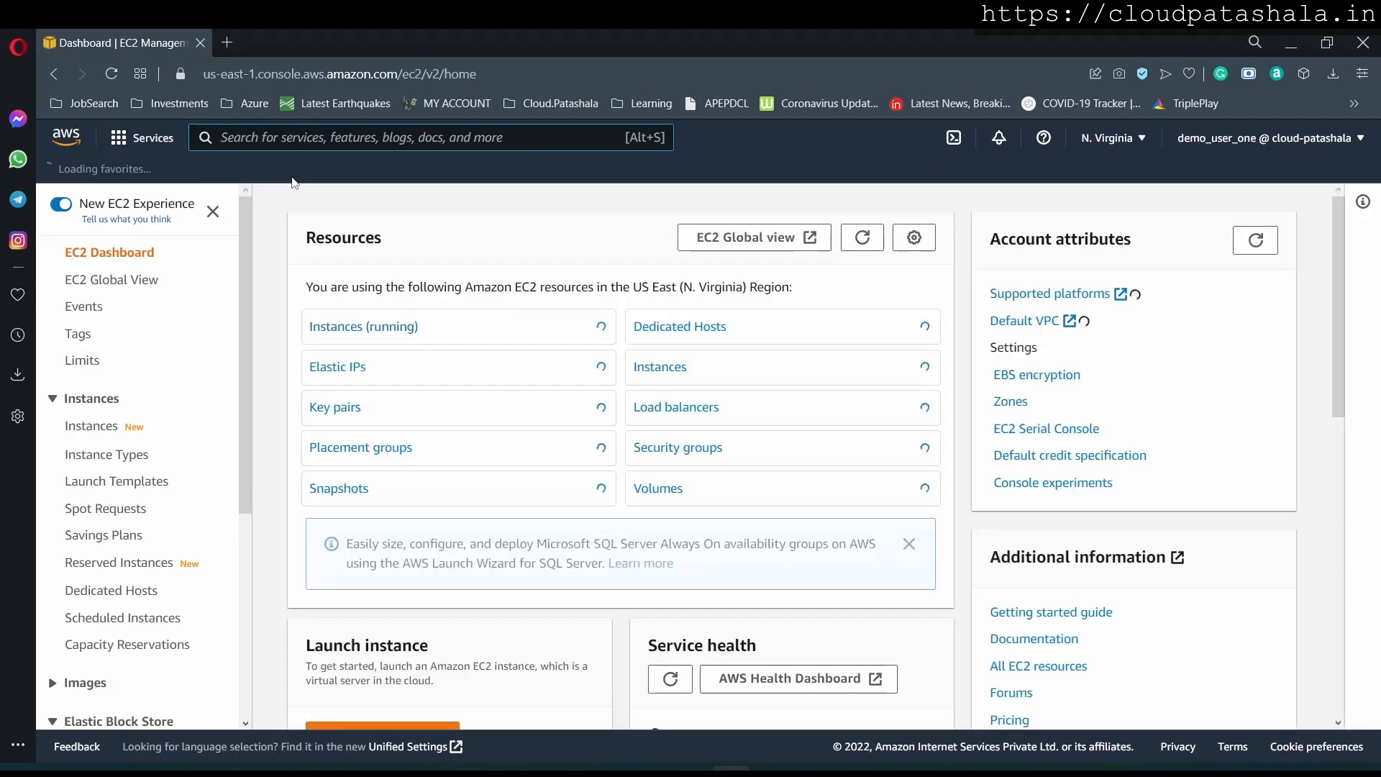
click(348, 327)
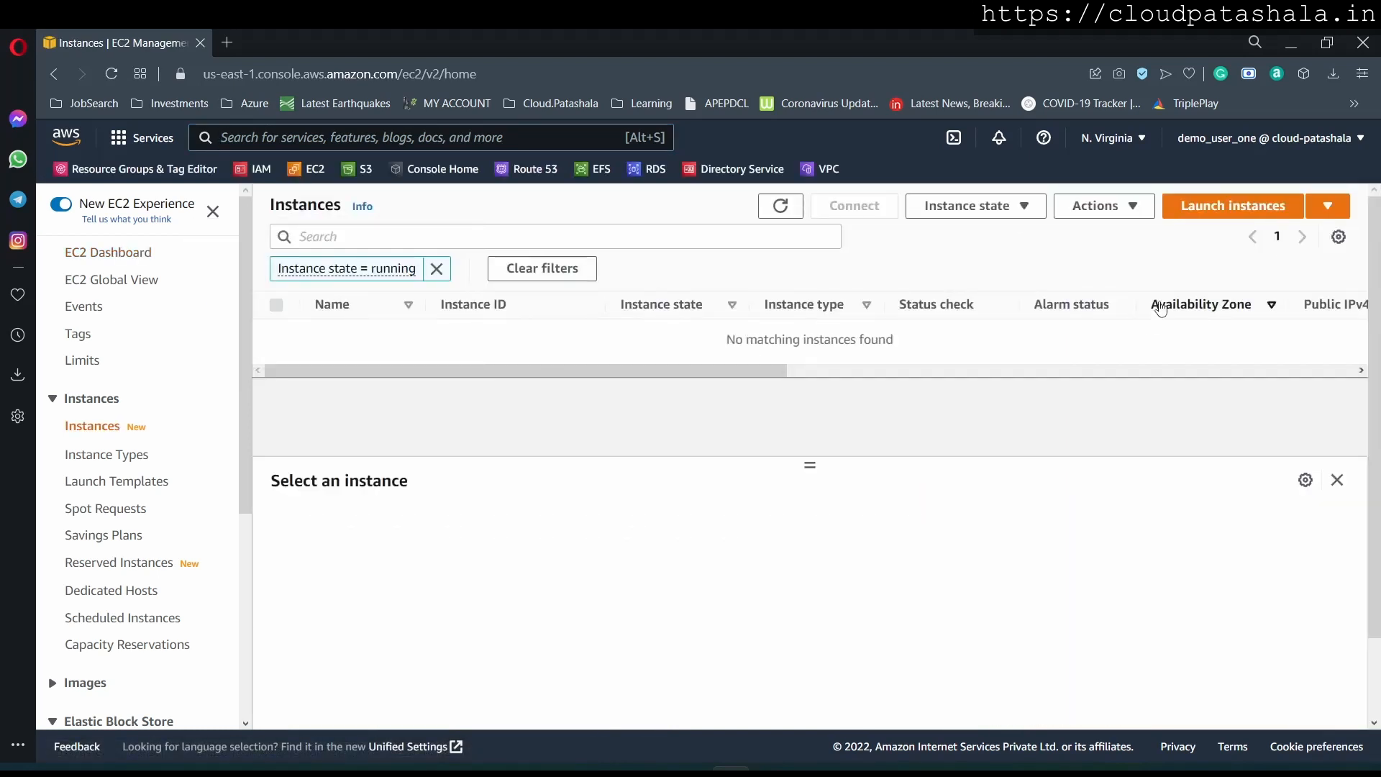
click(437, 268)
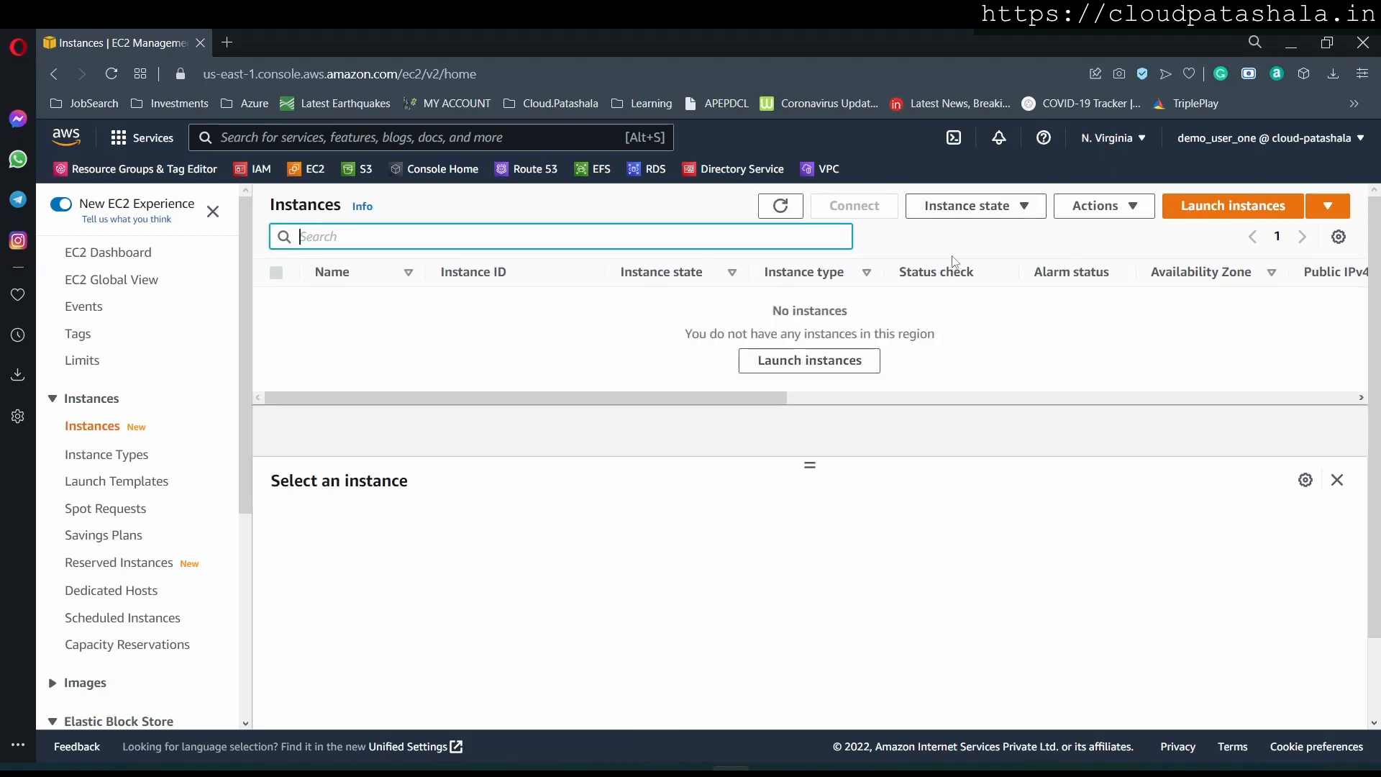
Start the launch instance wizard in EC2
click(1248, 206)
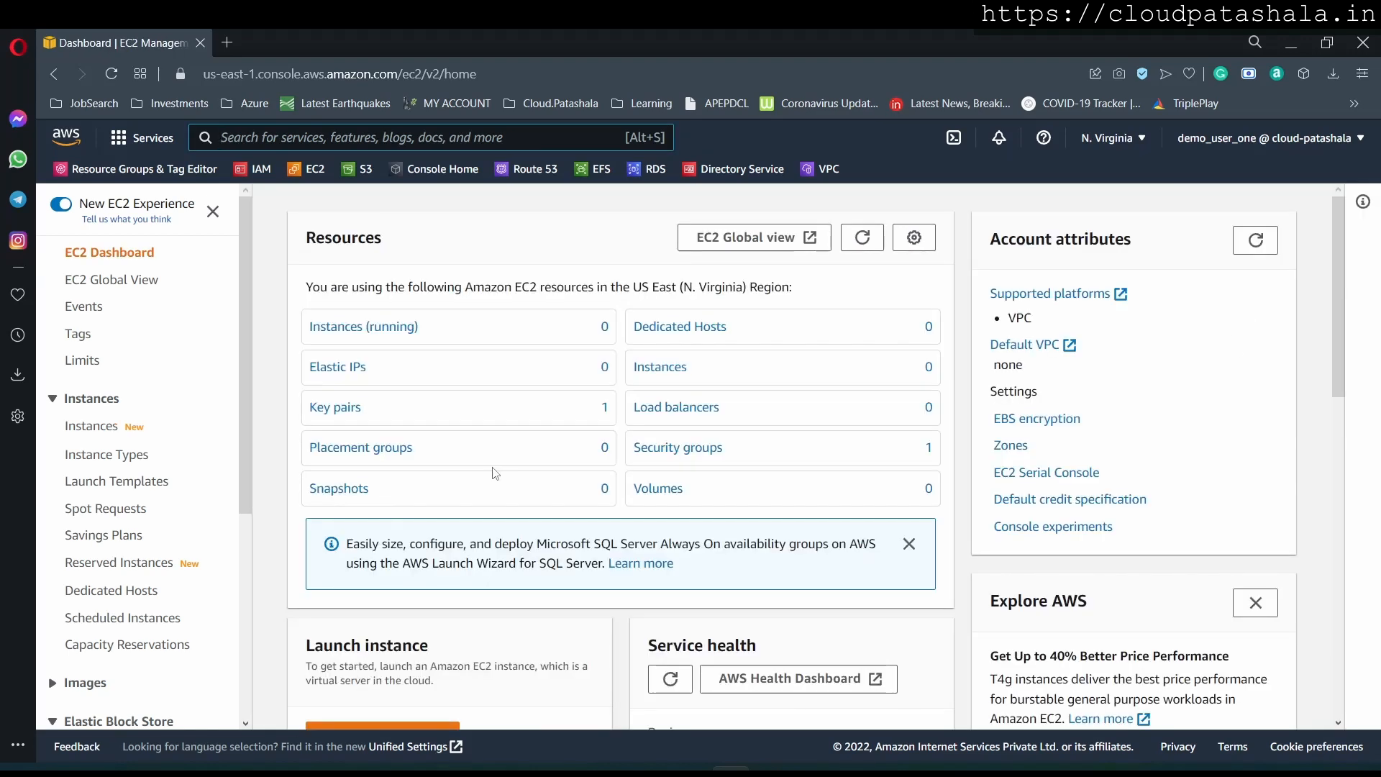
scroll(496, 473, down, 1)
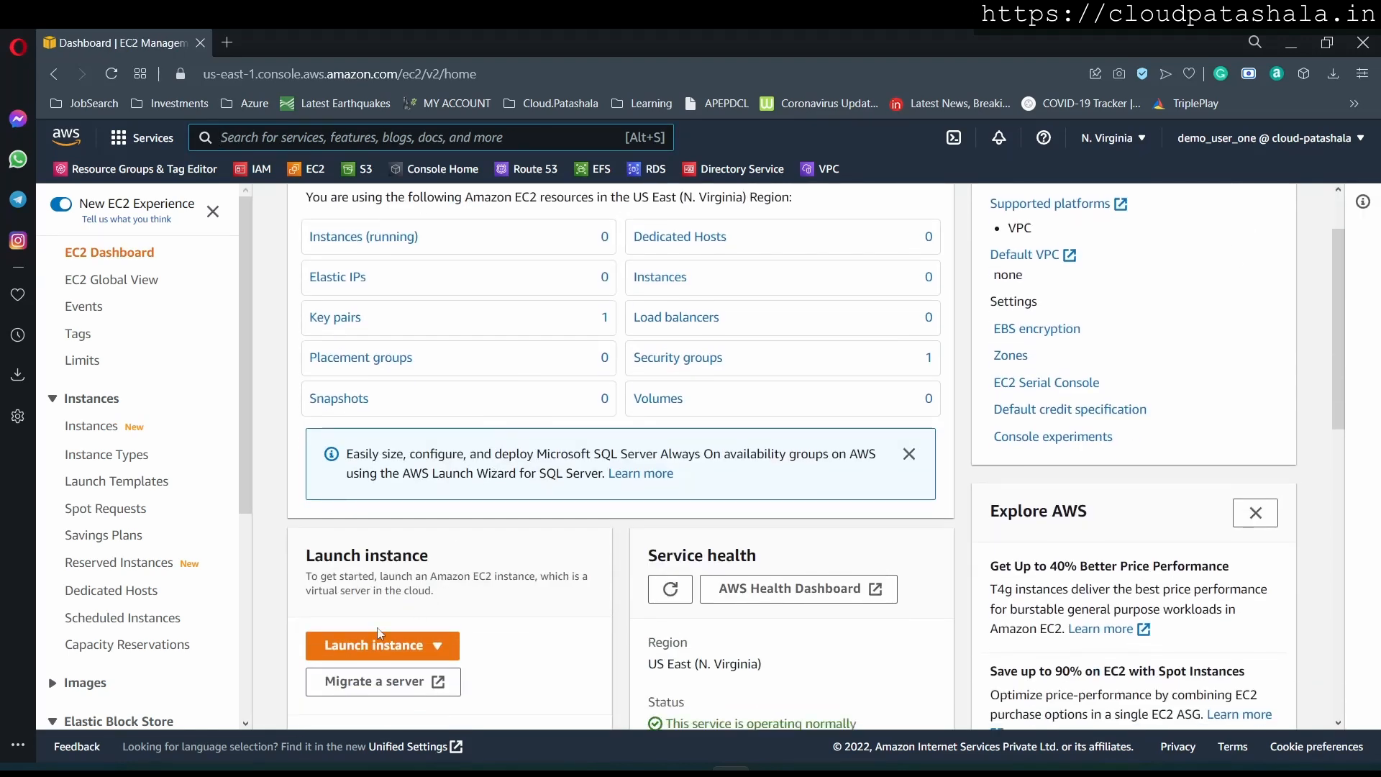
click(376, 656)
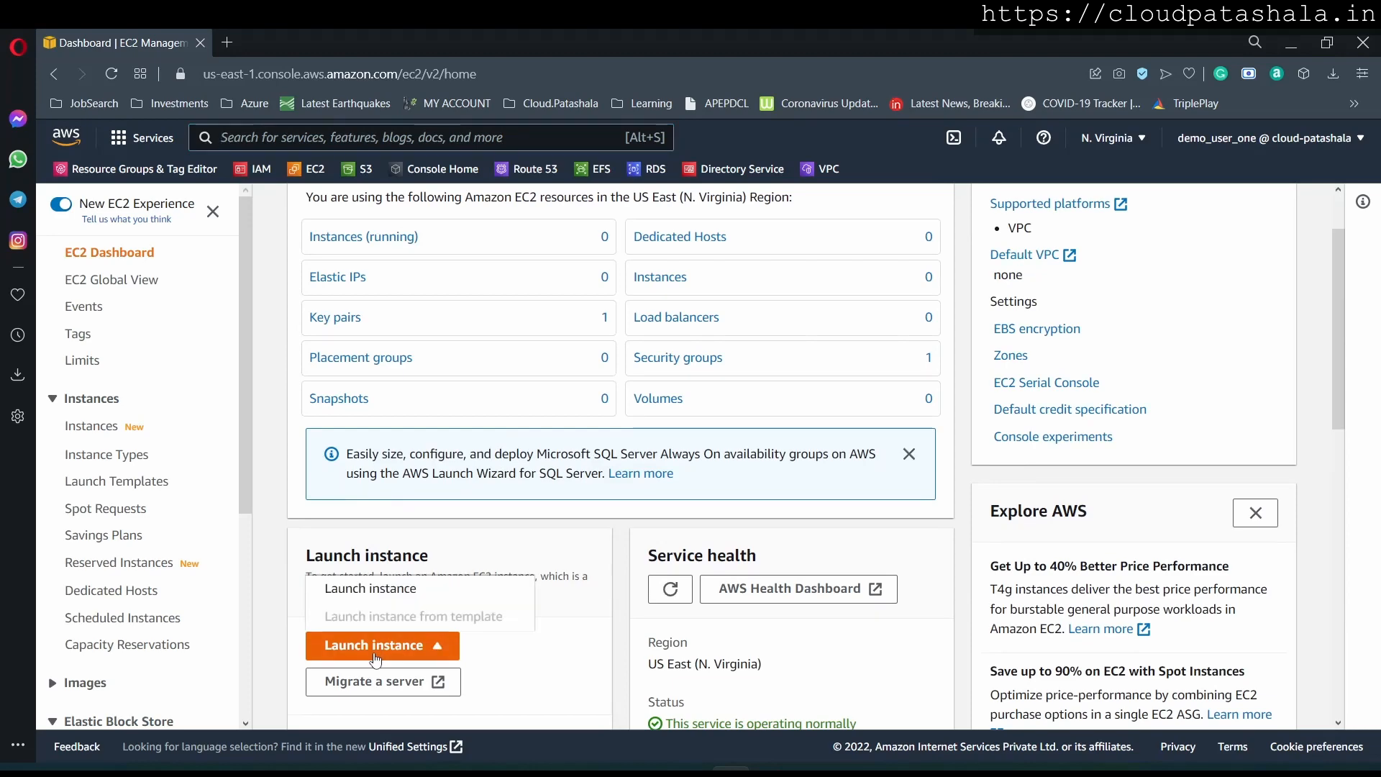
click(372, 588)
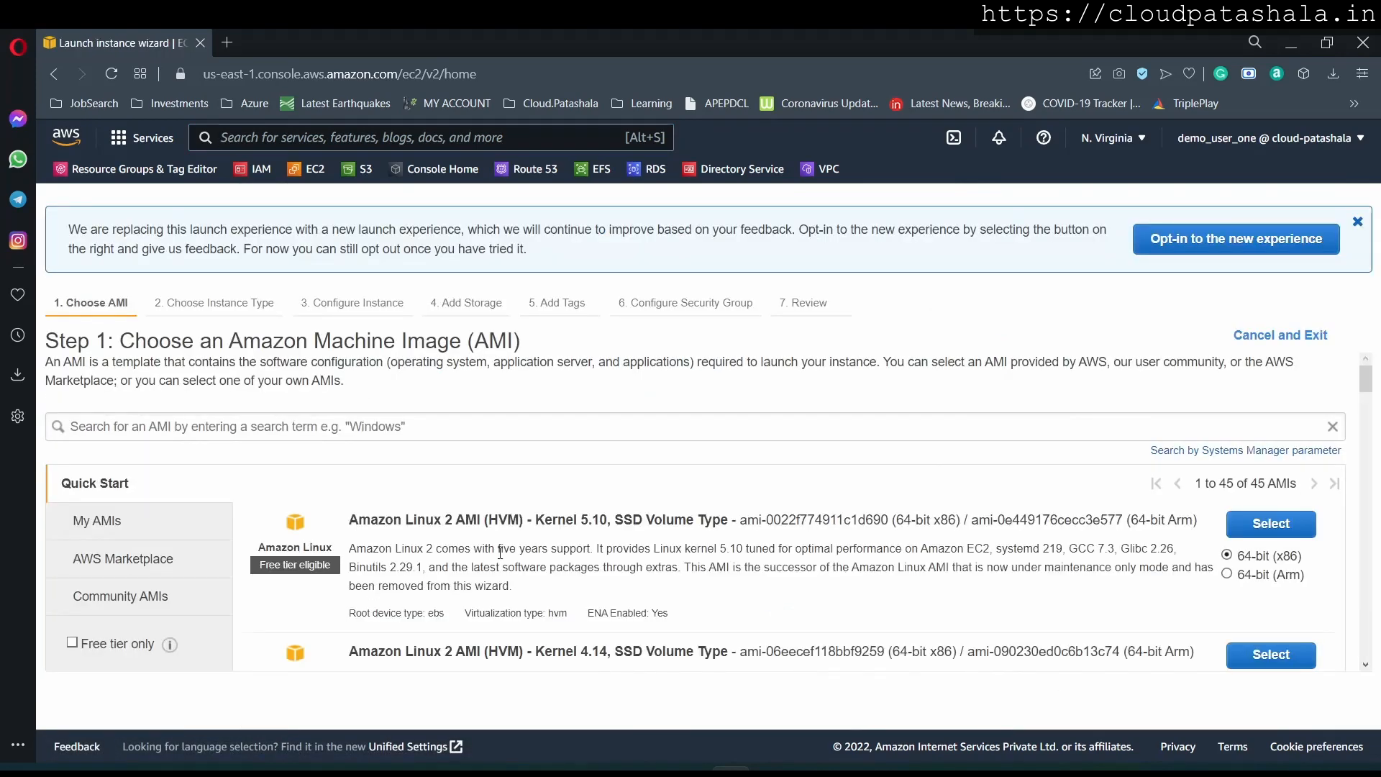
Search the AMIs for "windows" and select the Microsoft Windows Server 2022 Base image
click(503, 427)
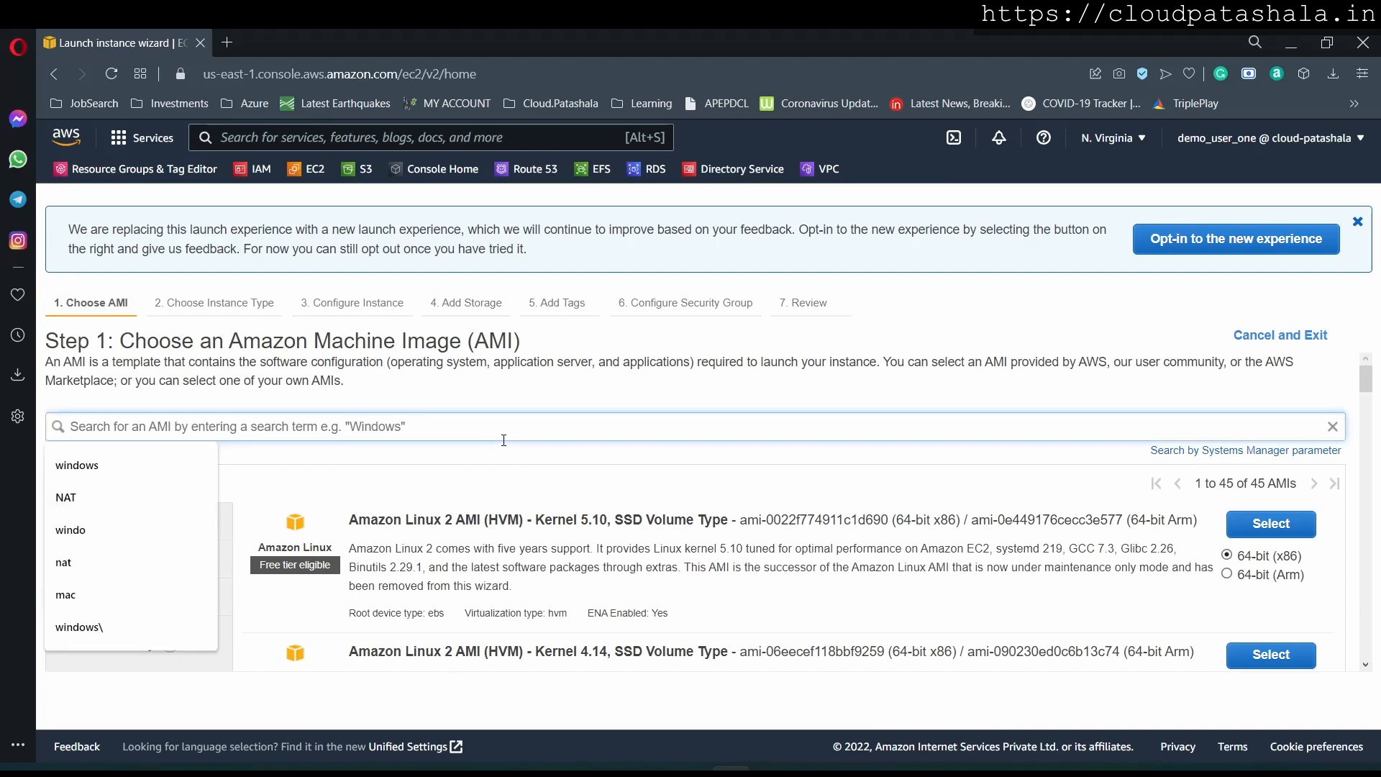
text(windows)
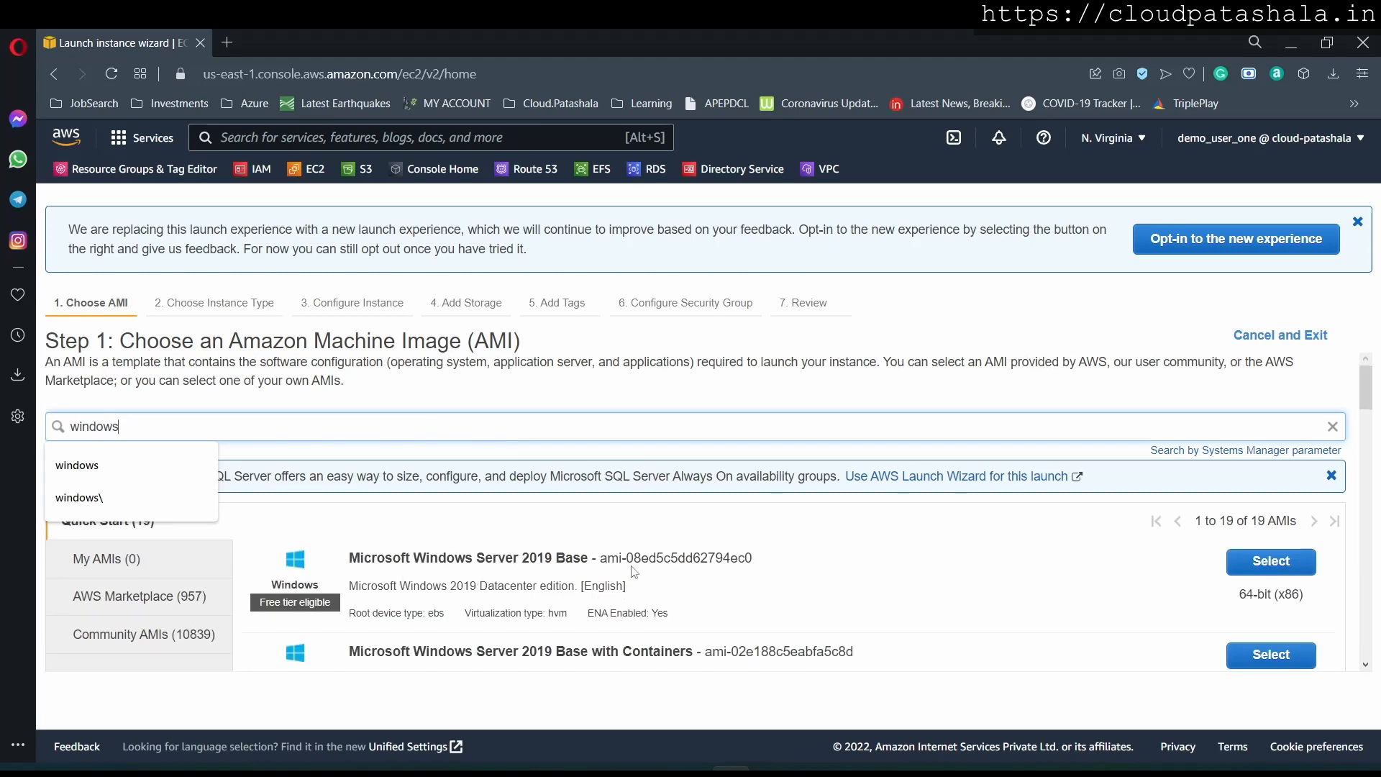
scroll(633, 569, down, 1)
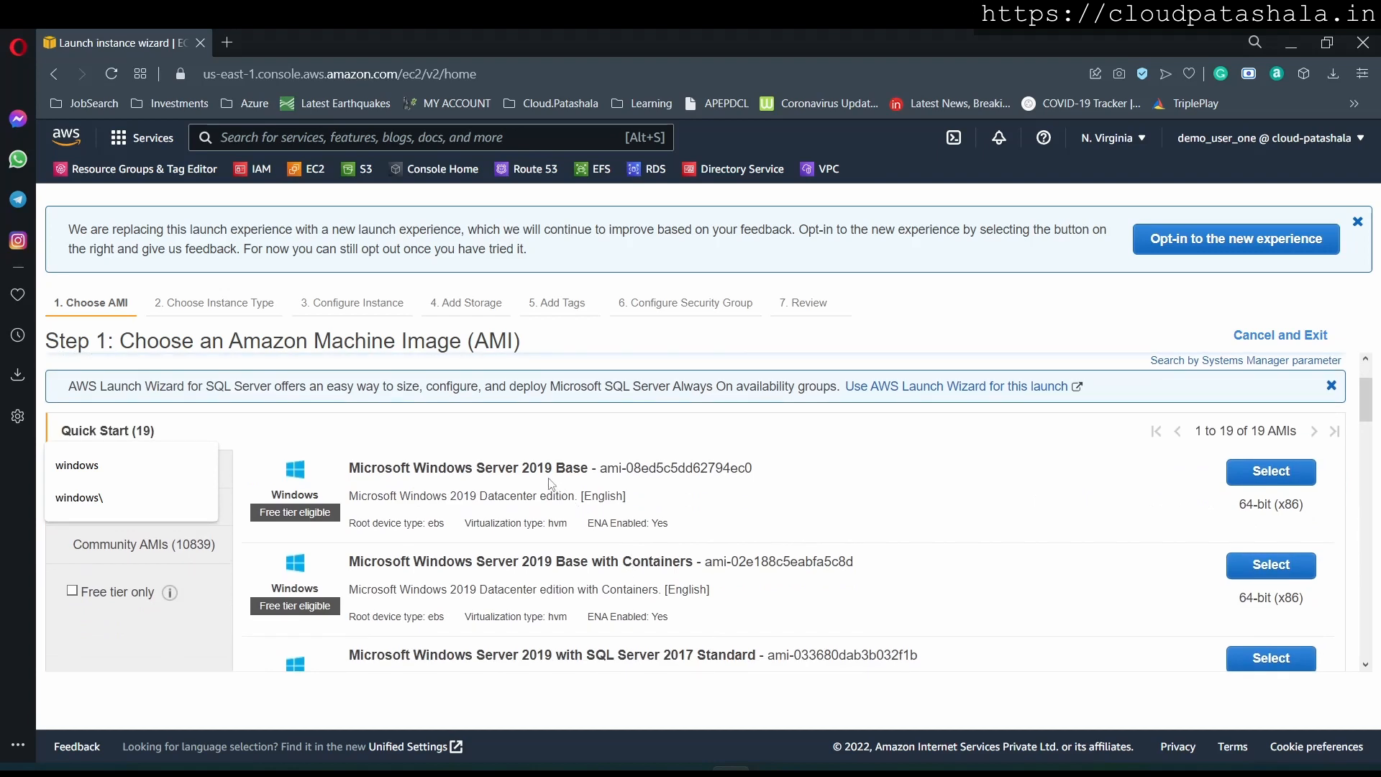
drag(573, 469, 439, 464)
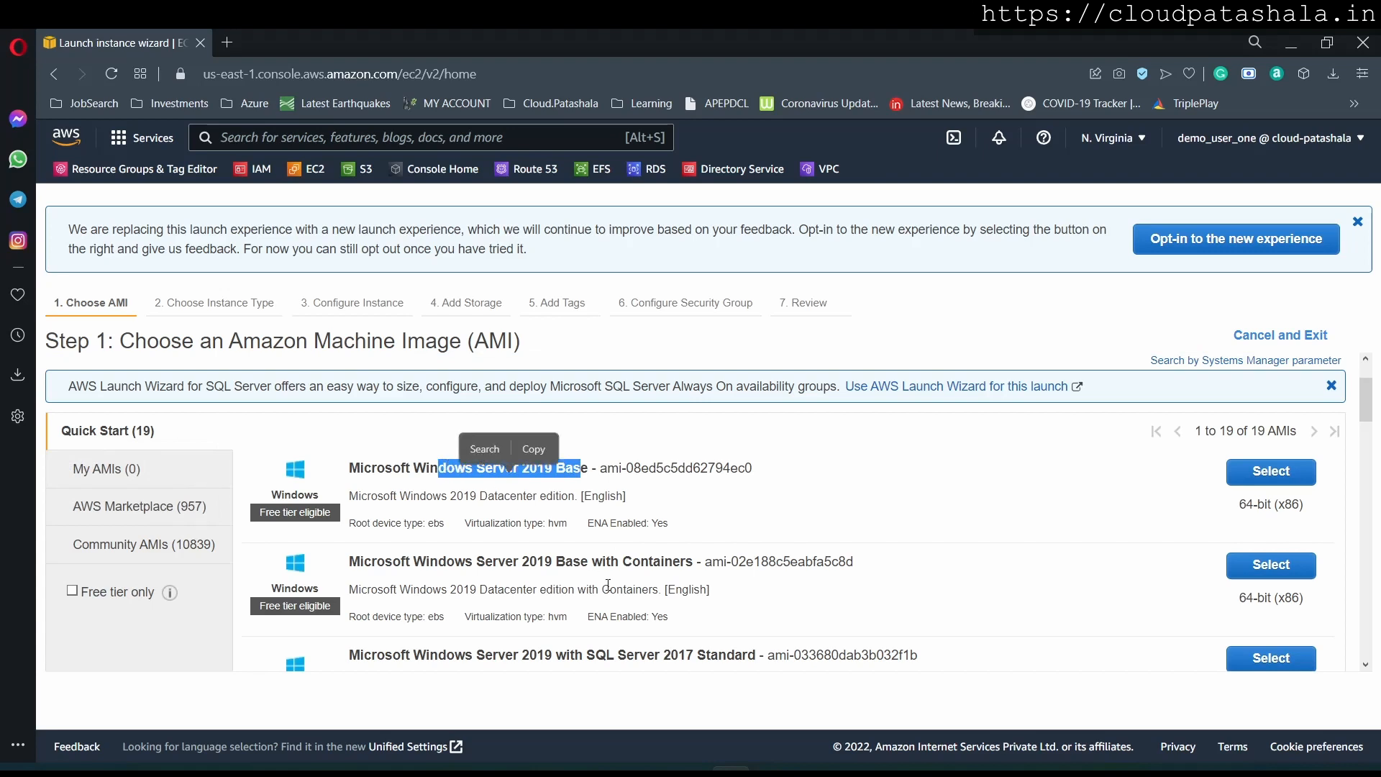
scroll(607, 584, down, 1)
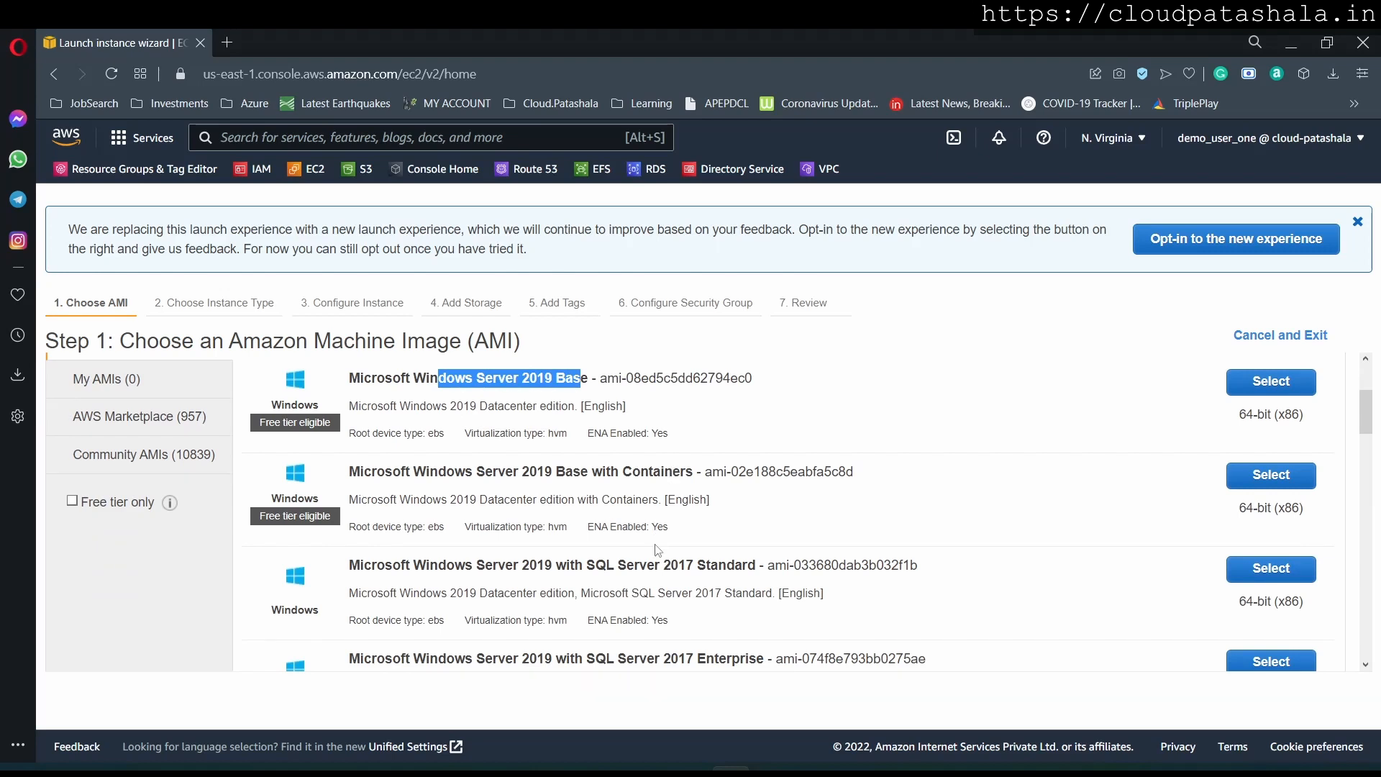
drag(696, 565, 480, 563)
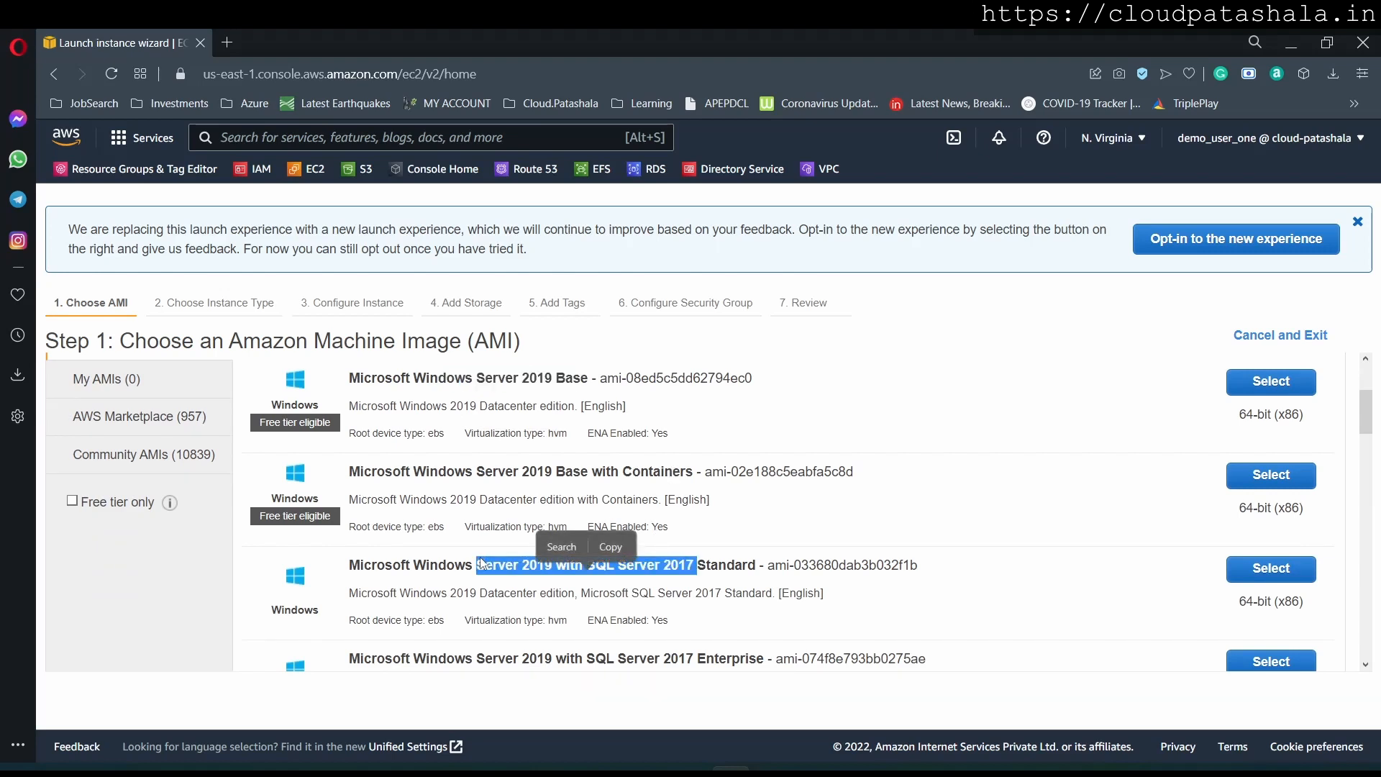
scroll(481, 564, down, 3)
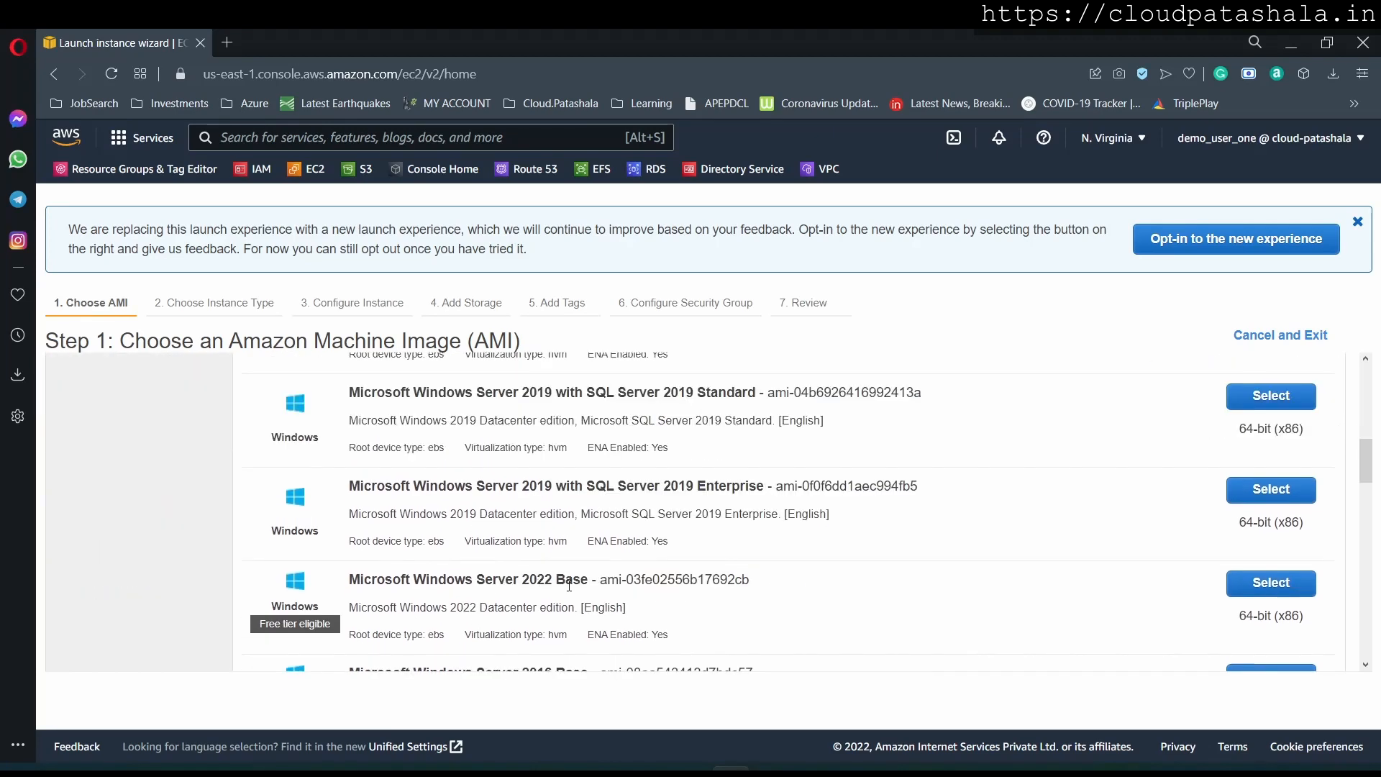
drag(581, 583, 438, 580)
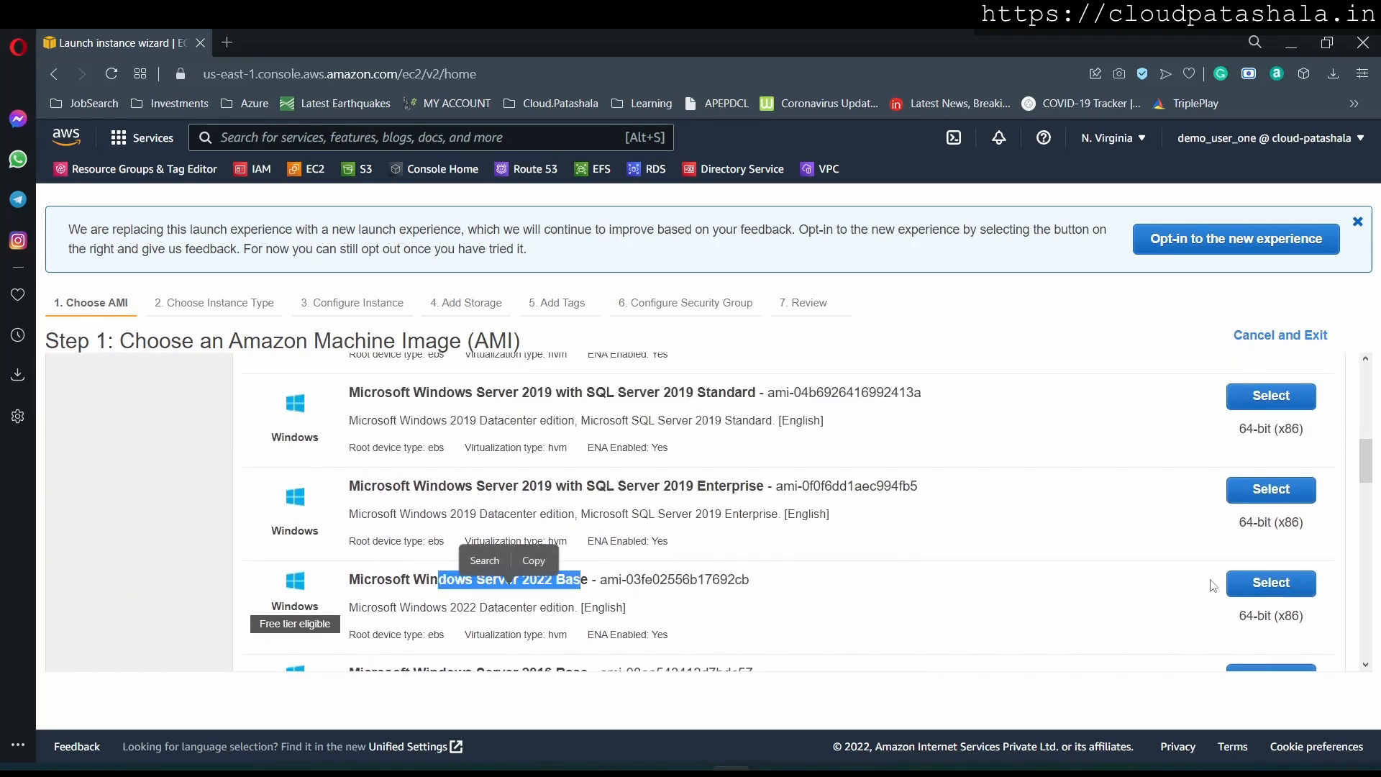
click(1254, 590)
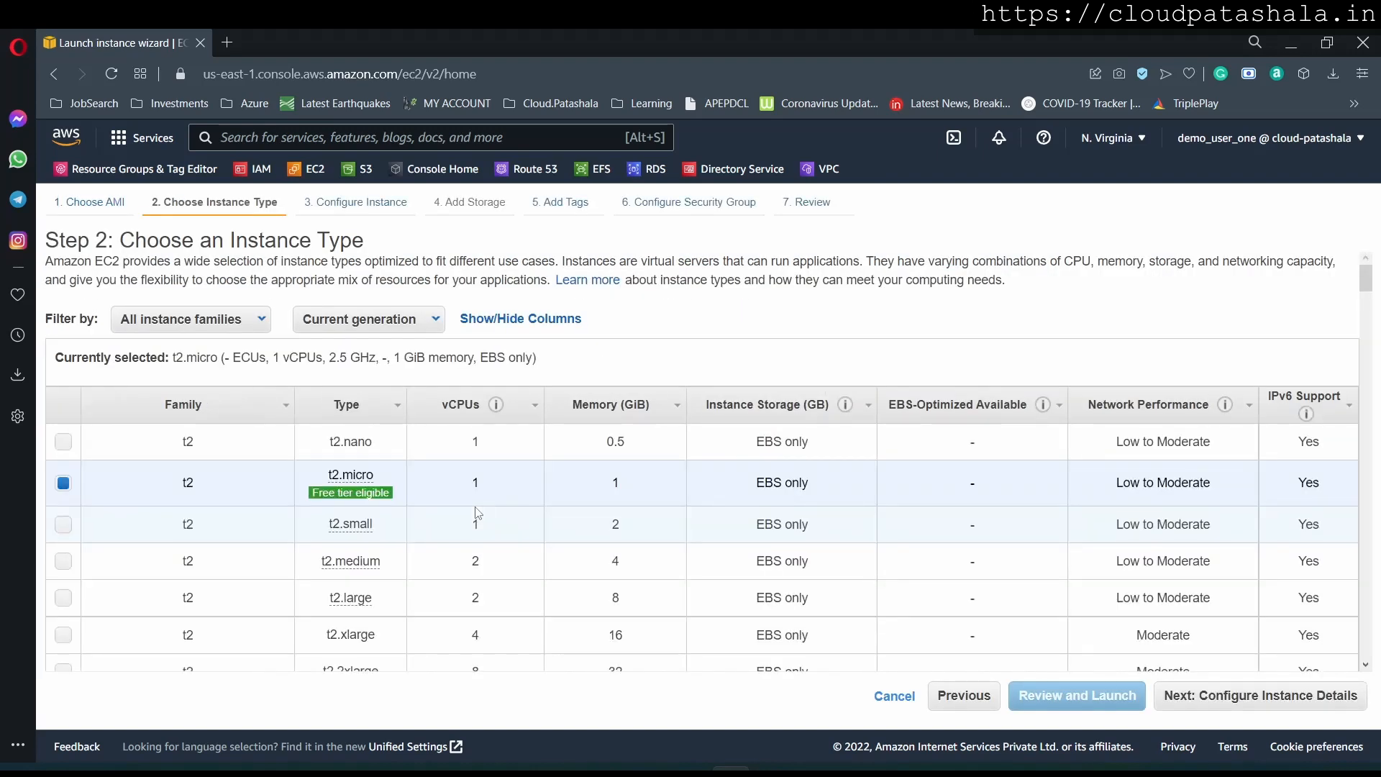
Choose the t2.medium instance type and continue to the instance details
click(85, 562)
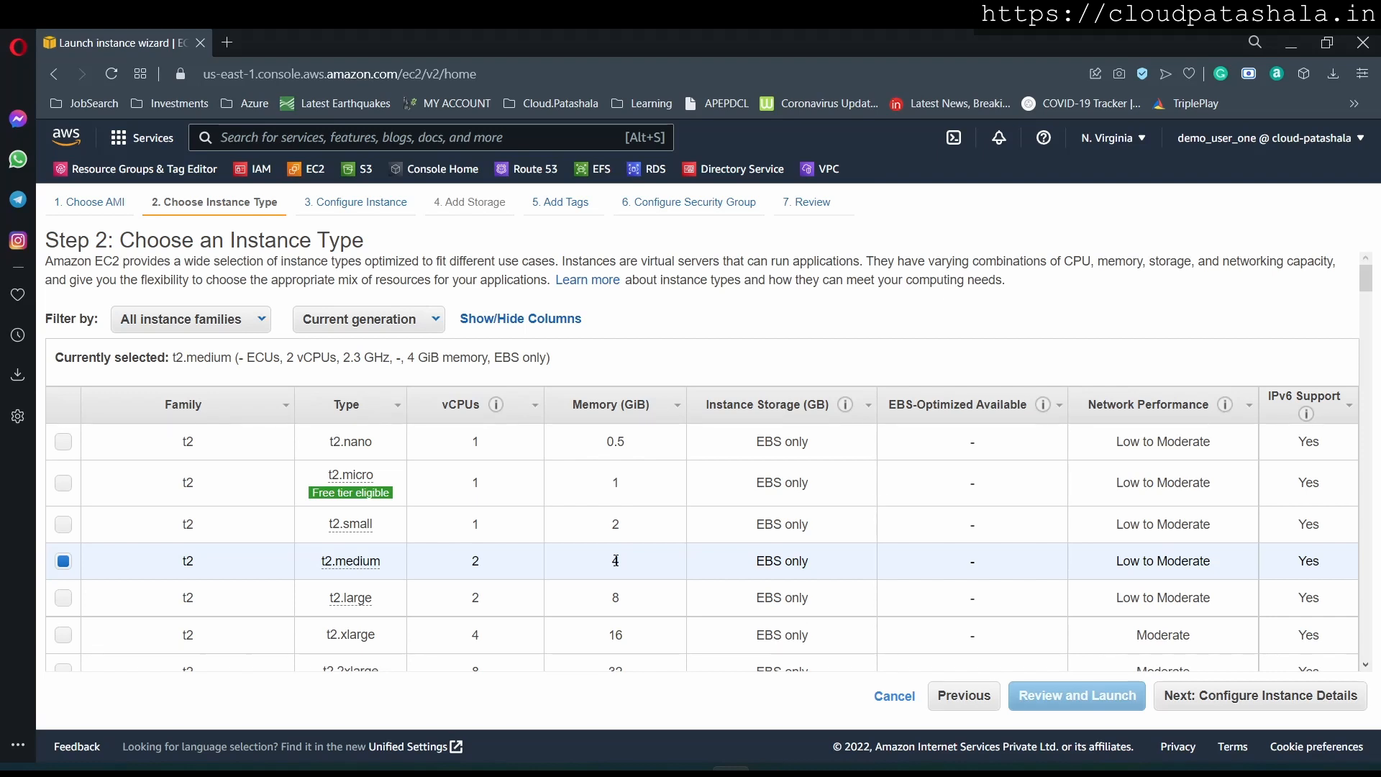
mouse_move(353, 574)
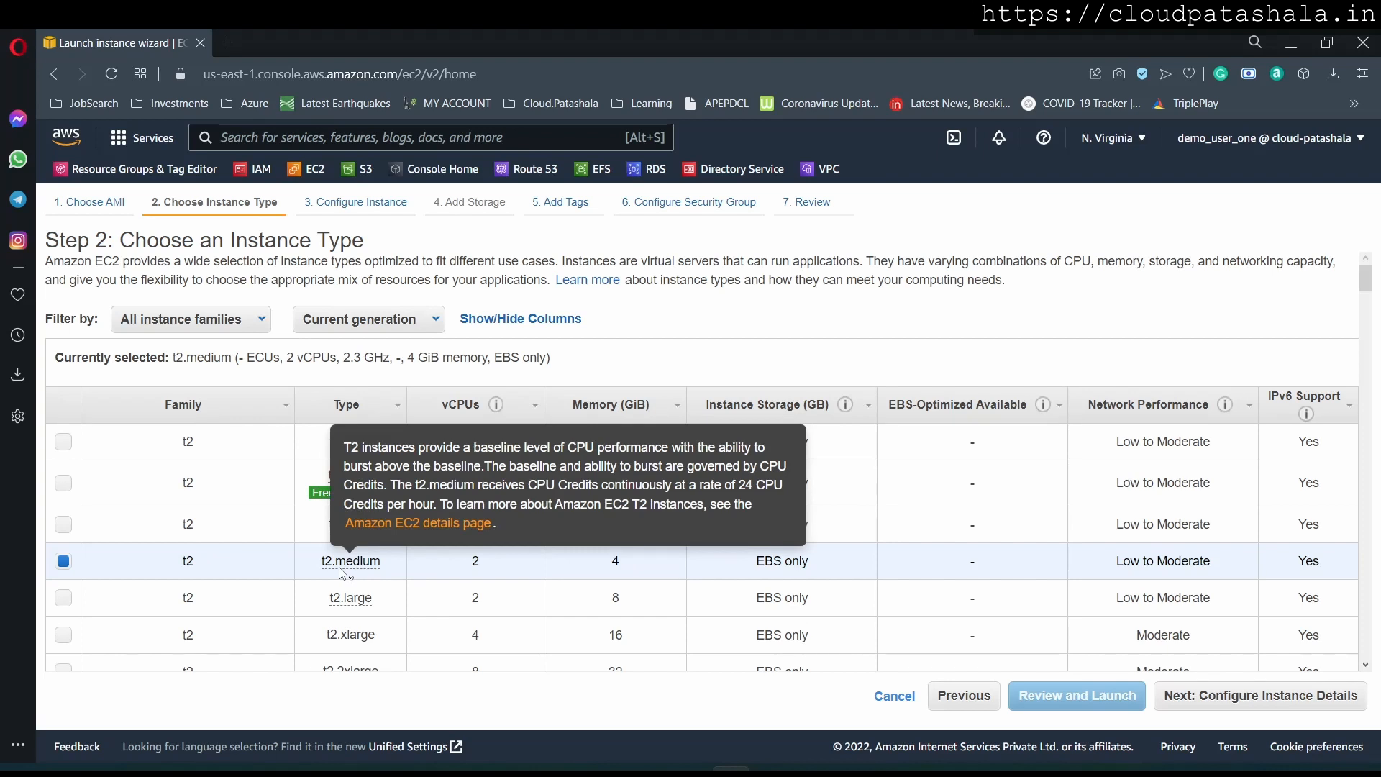
drag(488, 572, 469, 572)
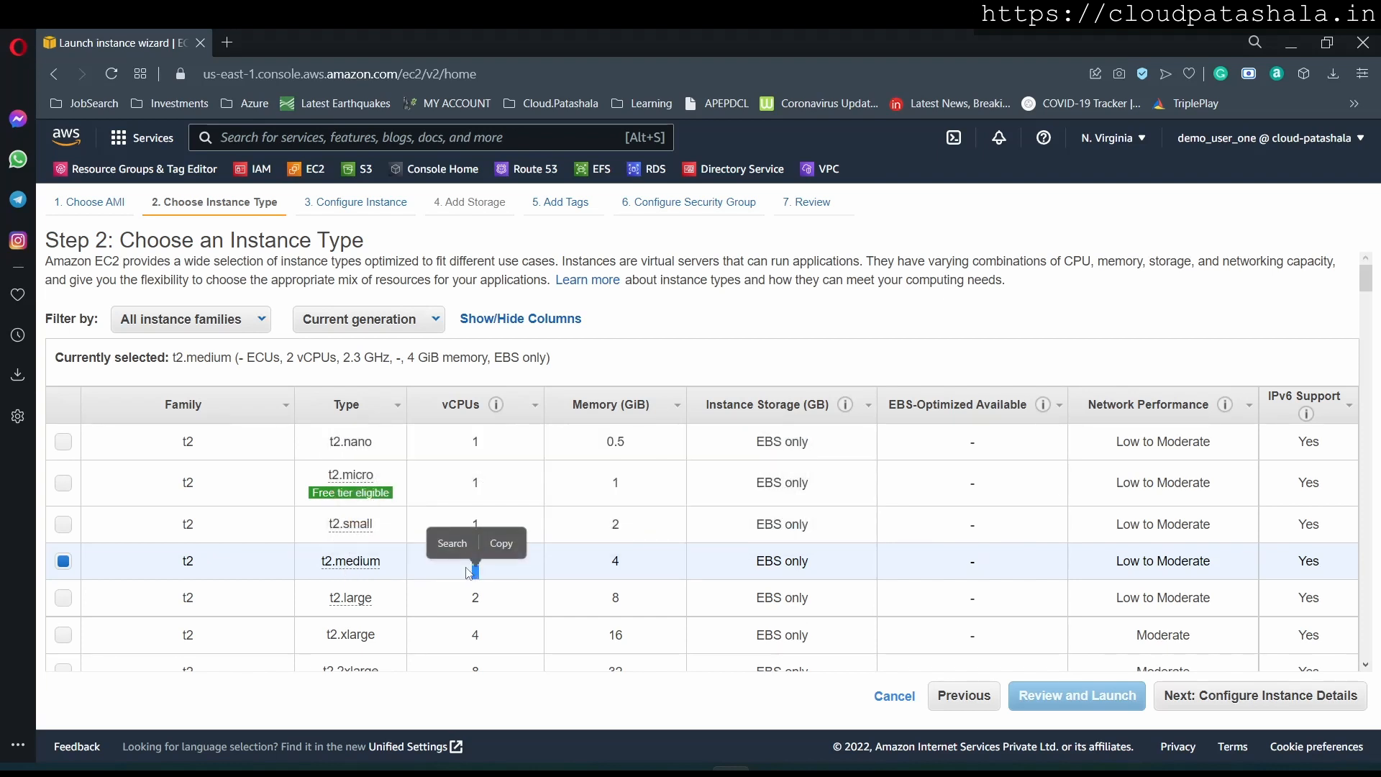
drag(660, 573, 609, 573)
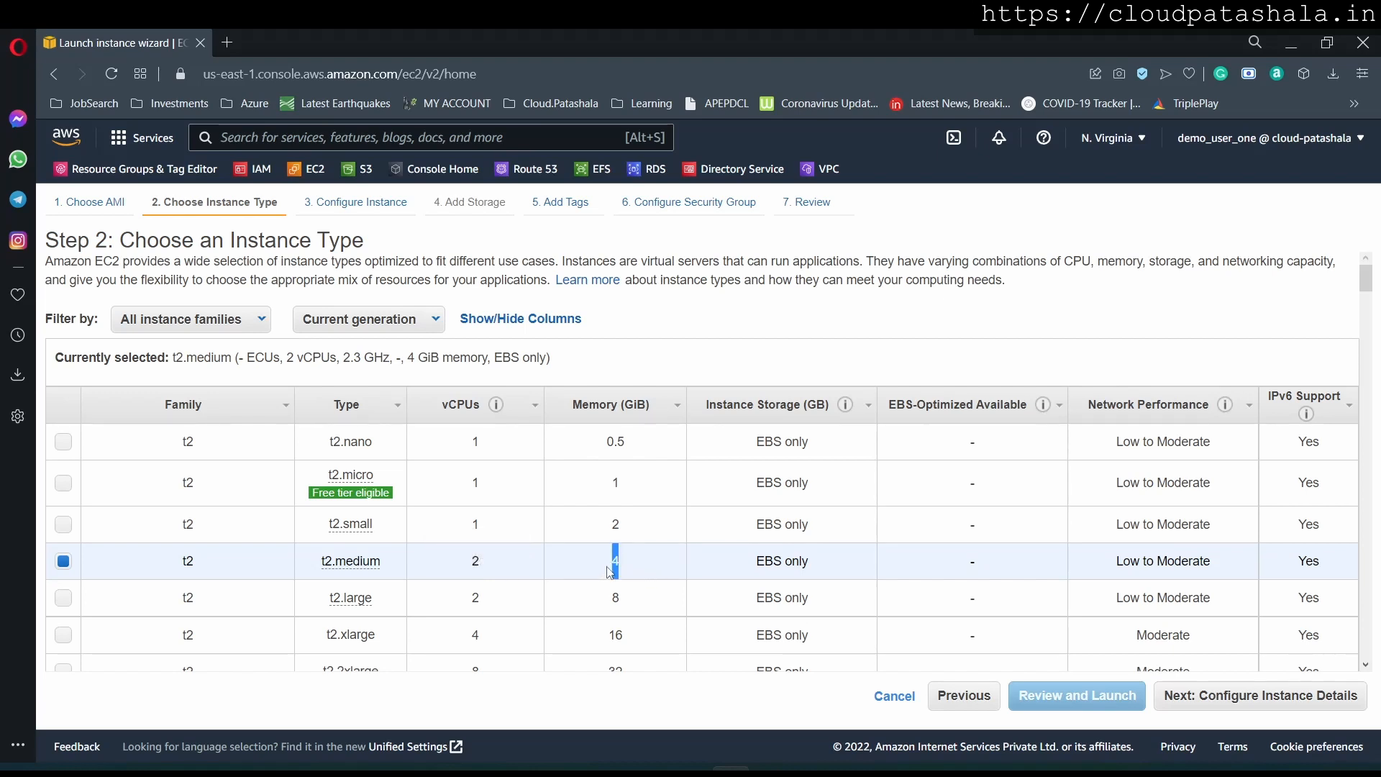
click(1255, 697)
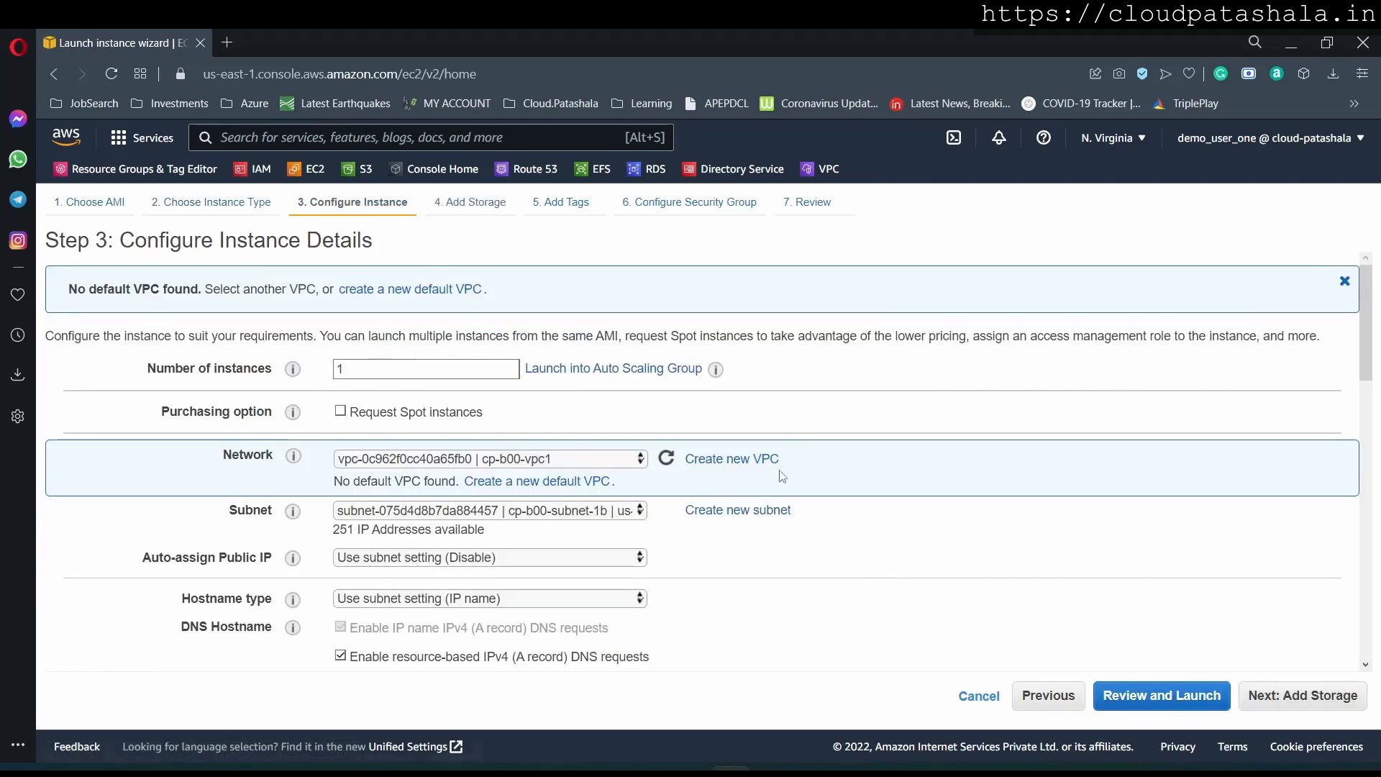
Set the instance's network to cp-b00-vpc1 and its subnet to cp-b00-subnet-1b in us-east-1b
click(414, 461)
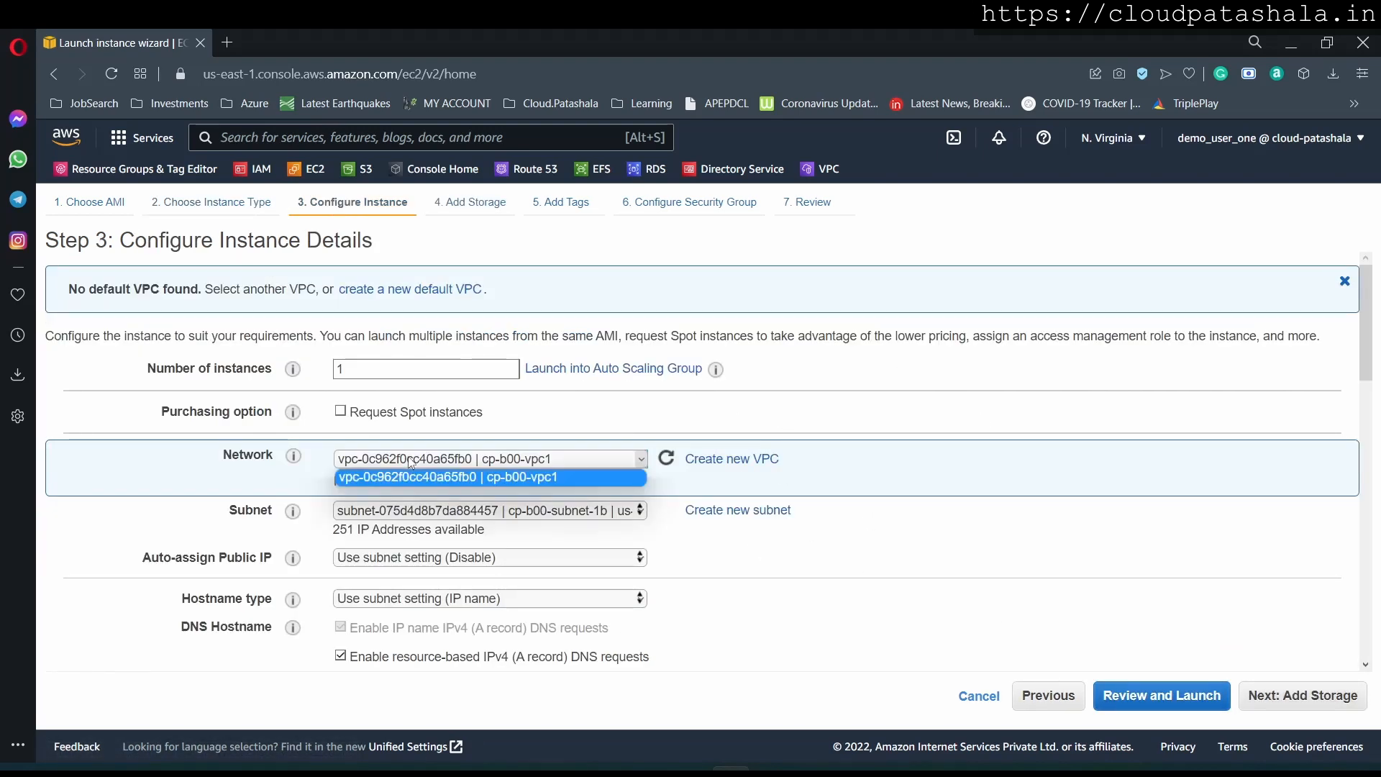
click(443, 479)
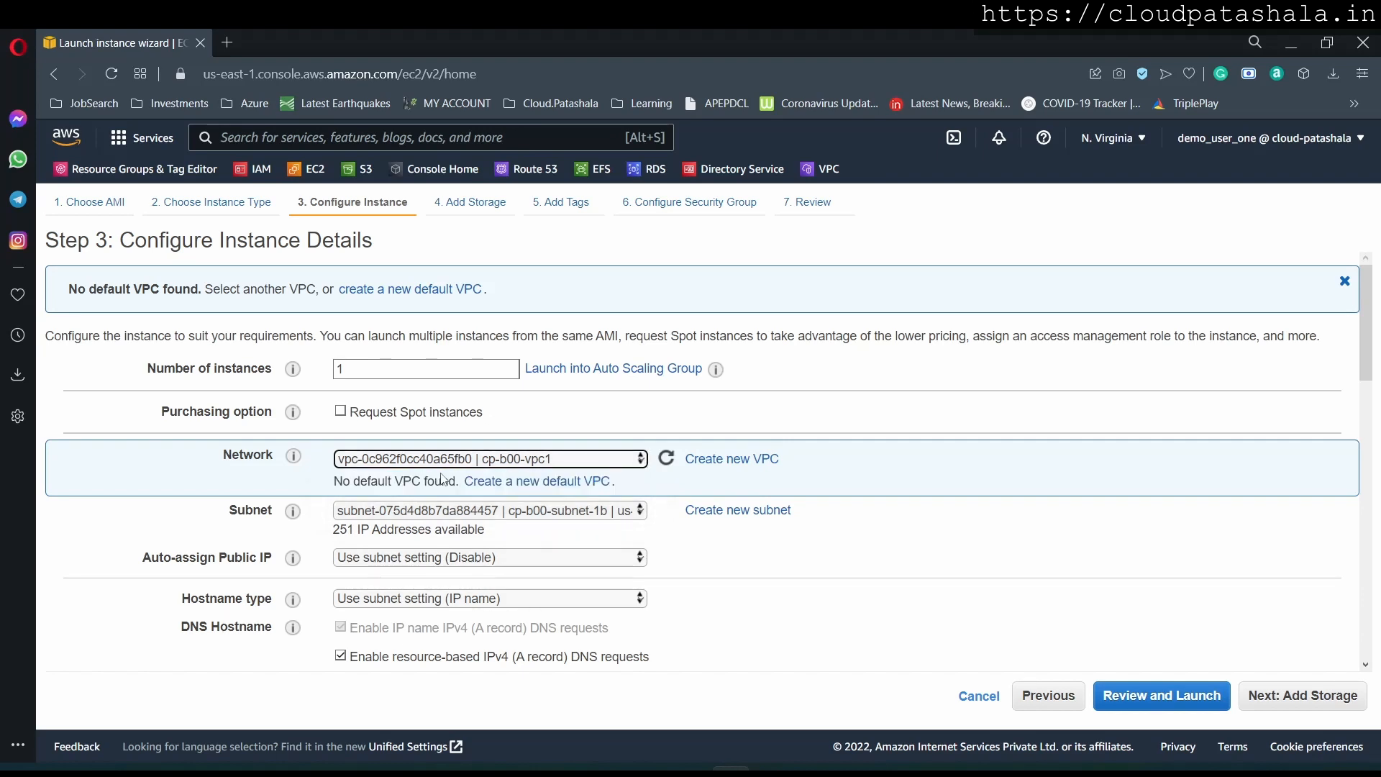
click(512, 515)
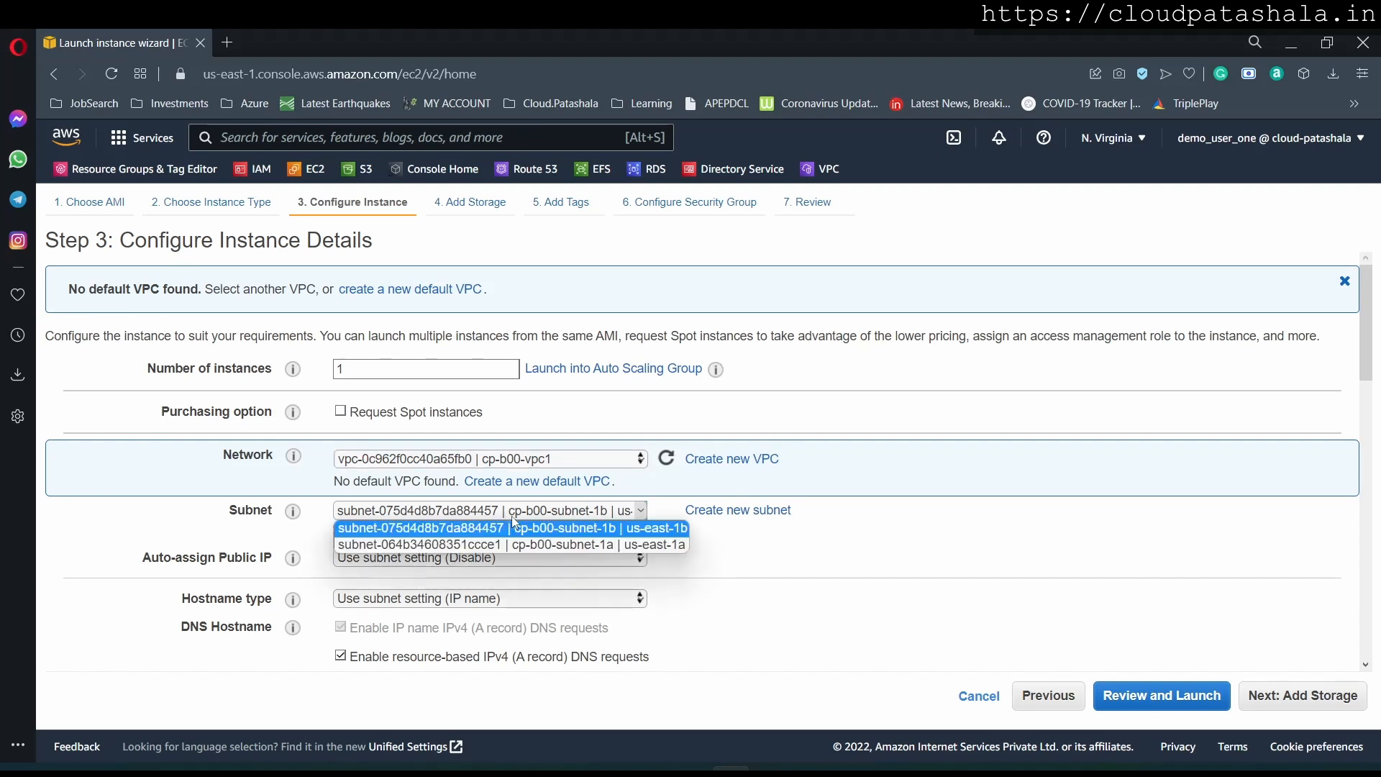
click(538, 533)
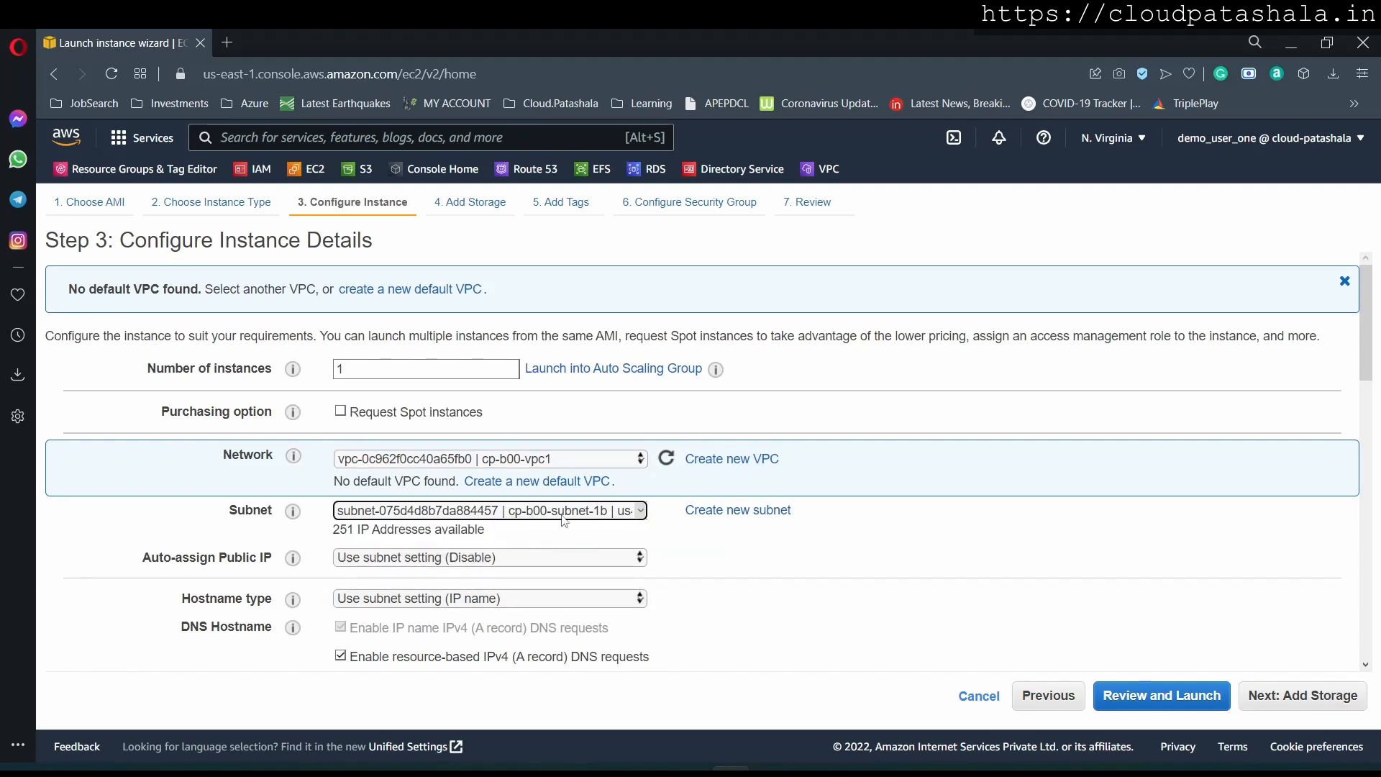
Check the Auto-assign Public IP setting, including for subnet cp-b00-subnet-1a, and cancel the instance launch
scroll(565, 520, down, 1)
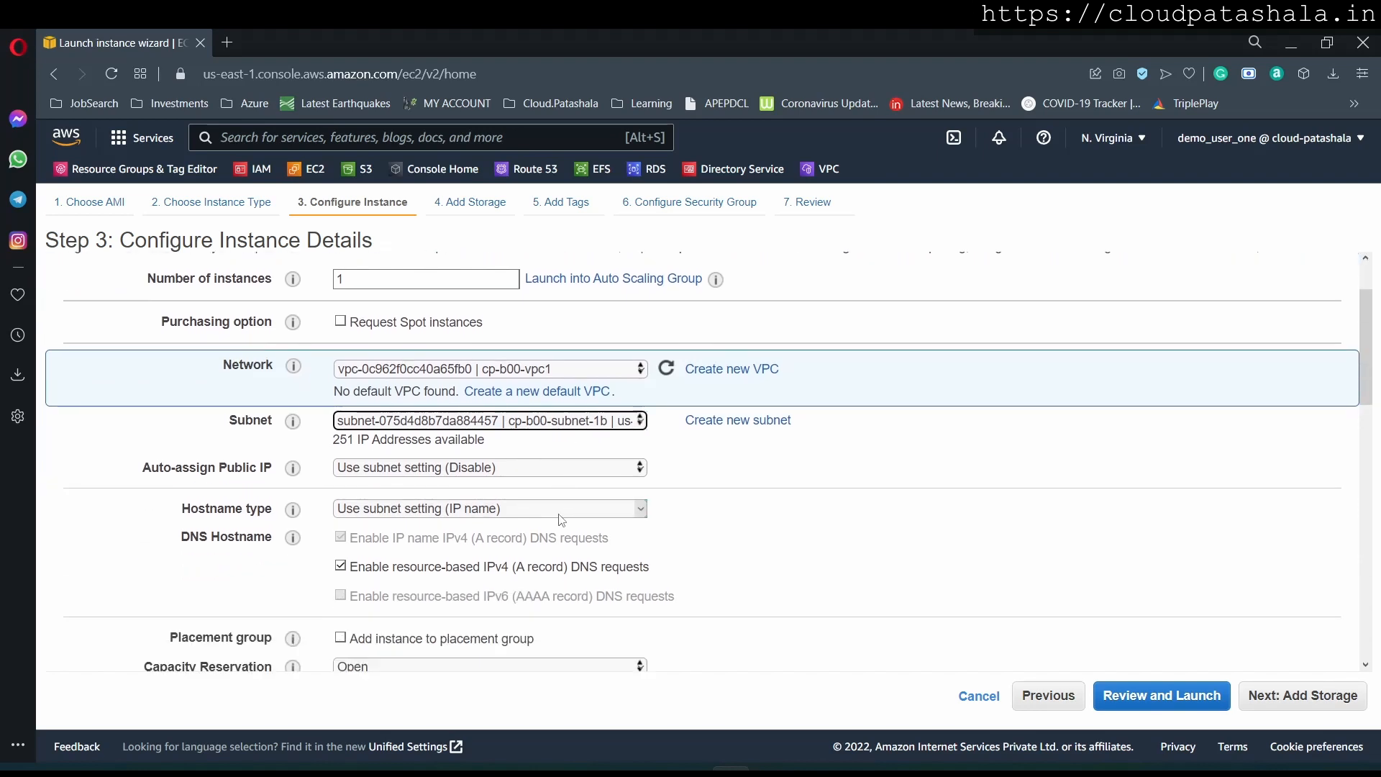
click(144, 468)
drag(144, 467, 265, 470)
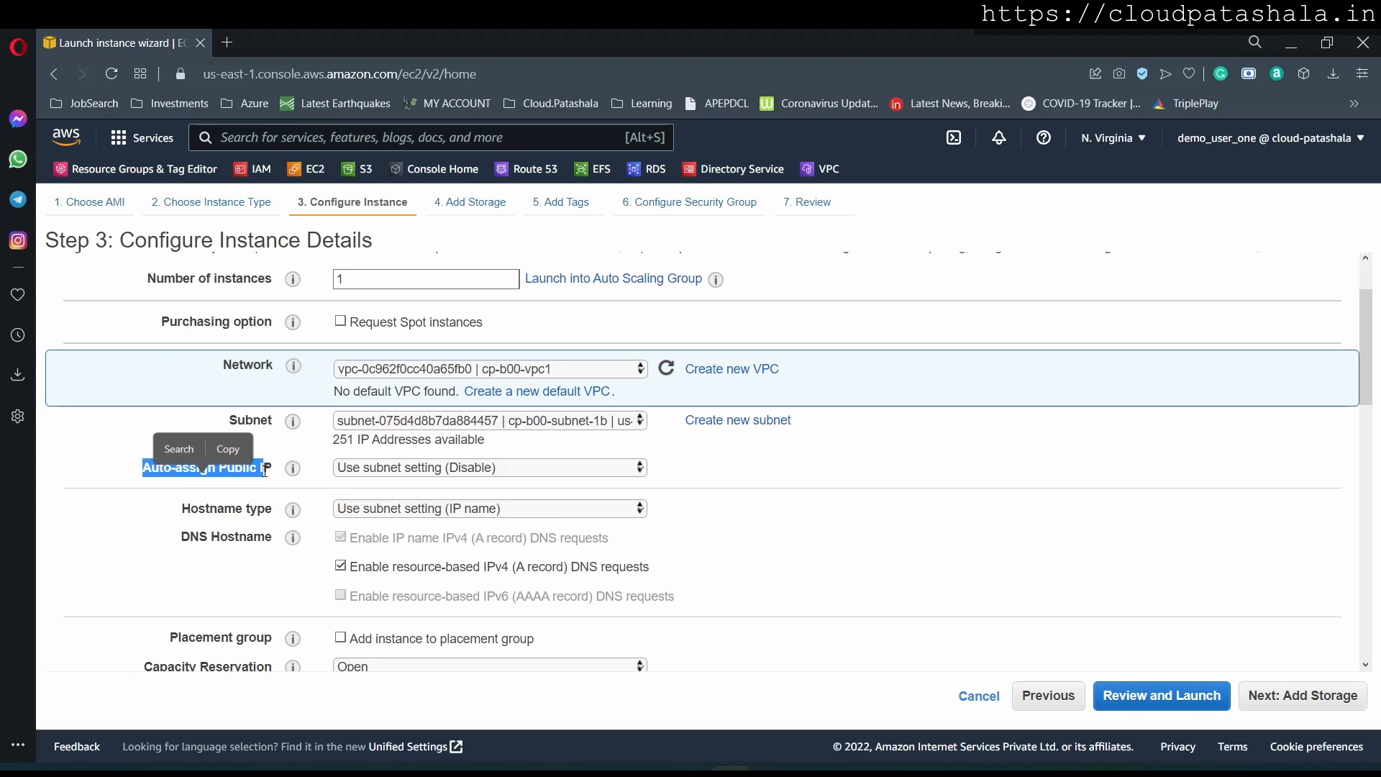
click(264, 470)
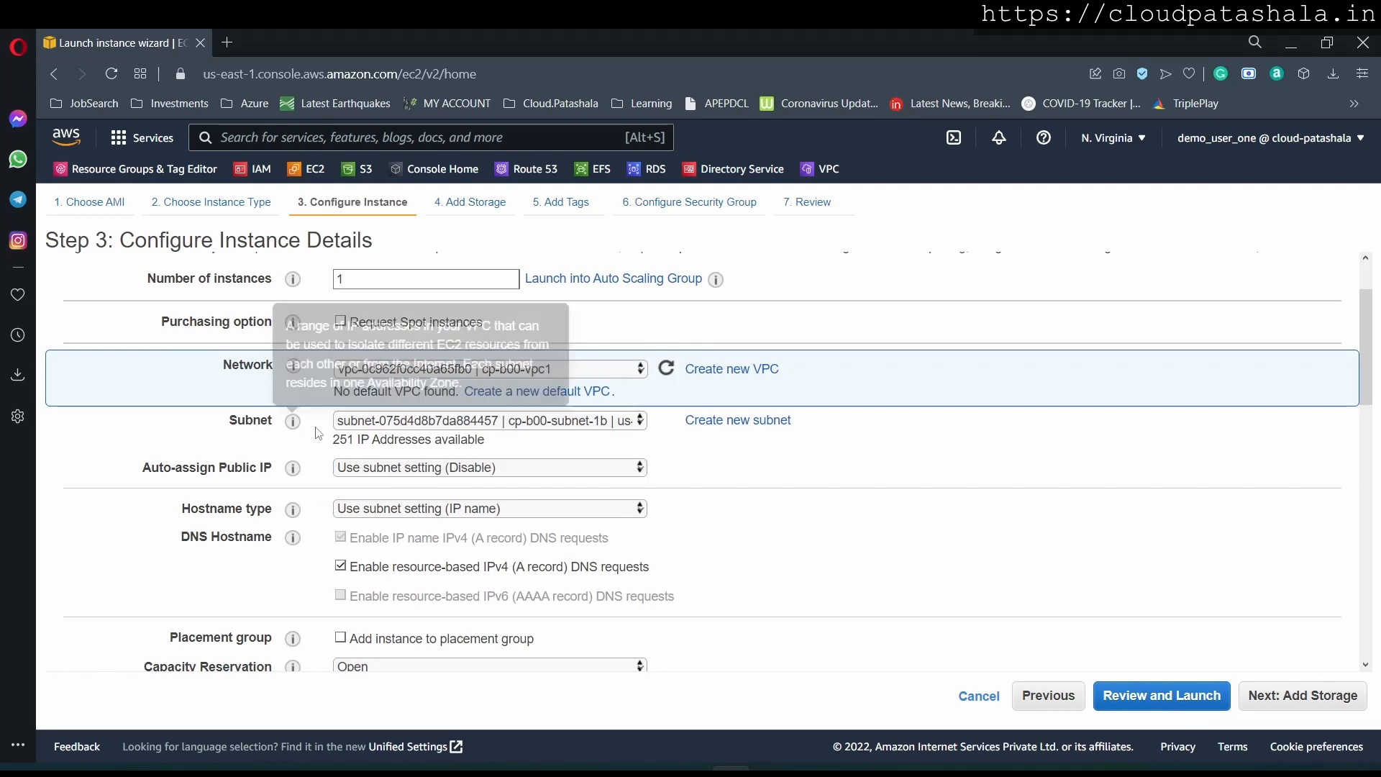
click(419, 427)
click(441, 454)
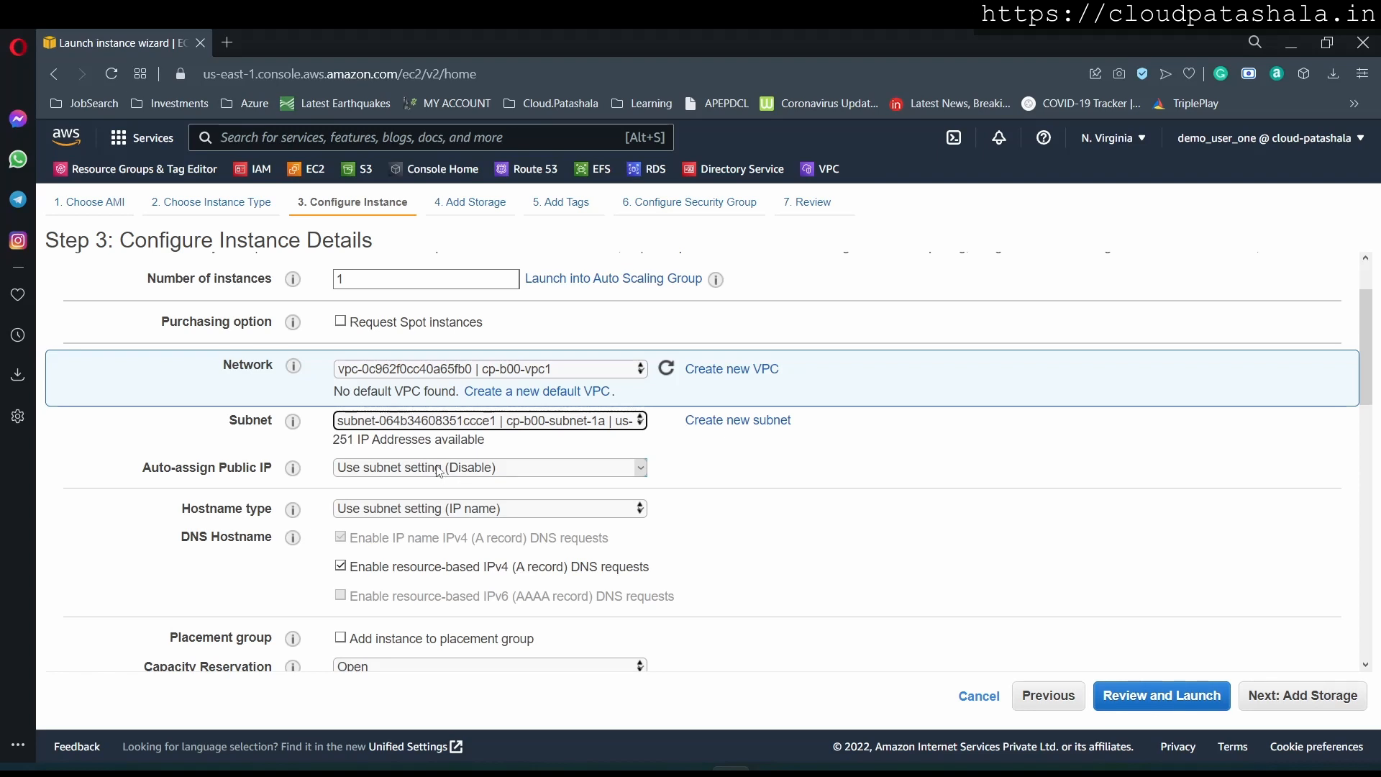
click(979, 698)
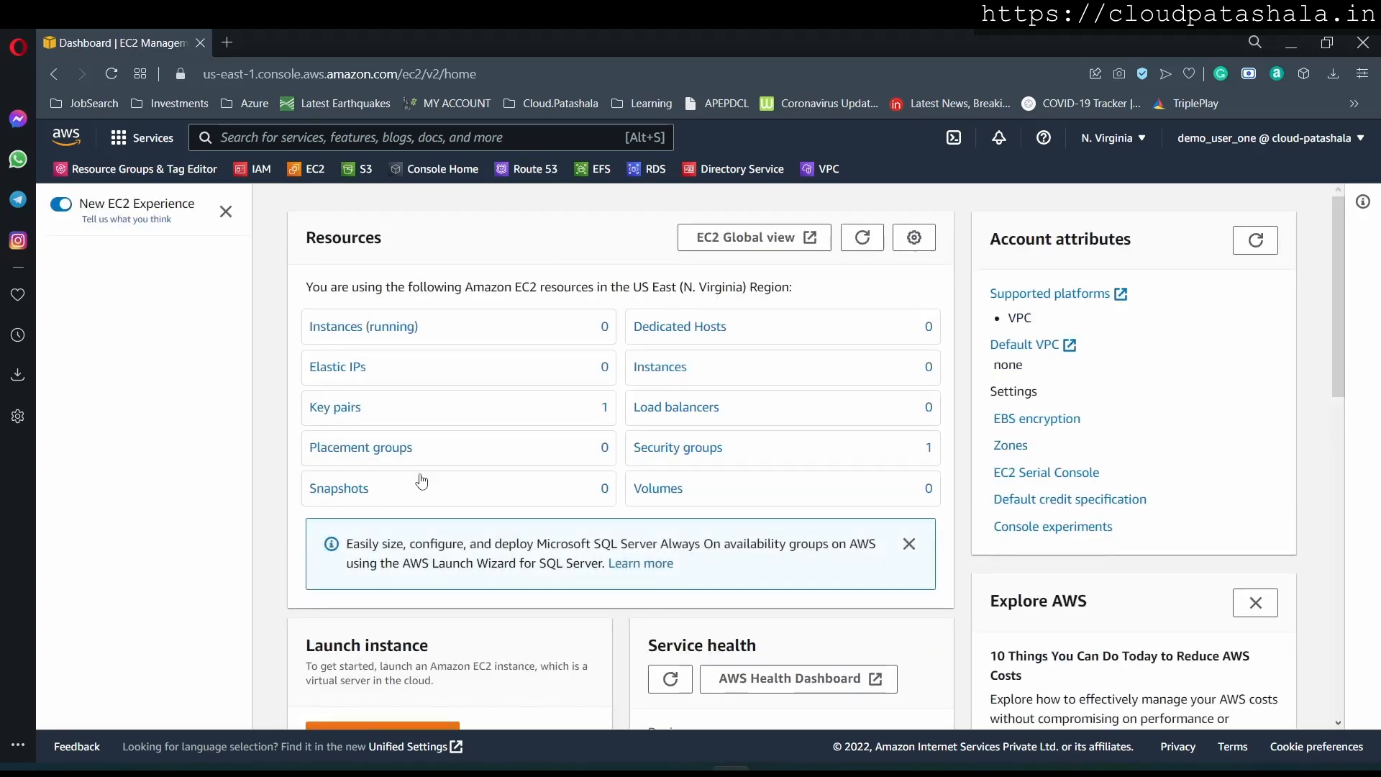
Enable auto-assign public IPv4 address in the settings of subnet cp-b00-subnet-1a and save them
click(819, 173)
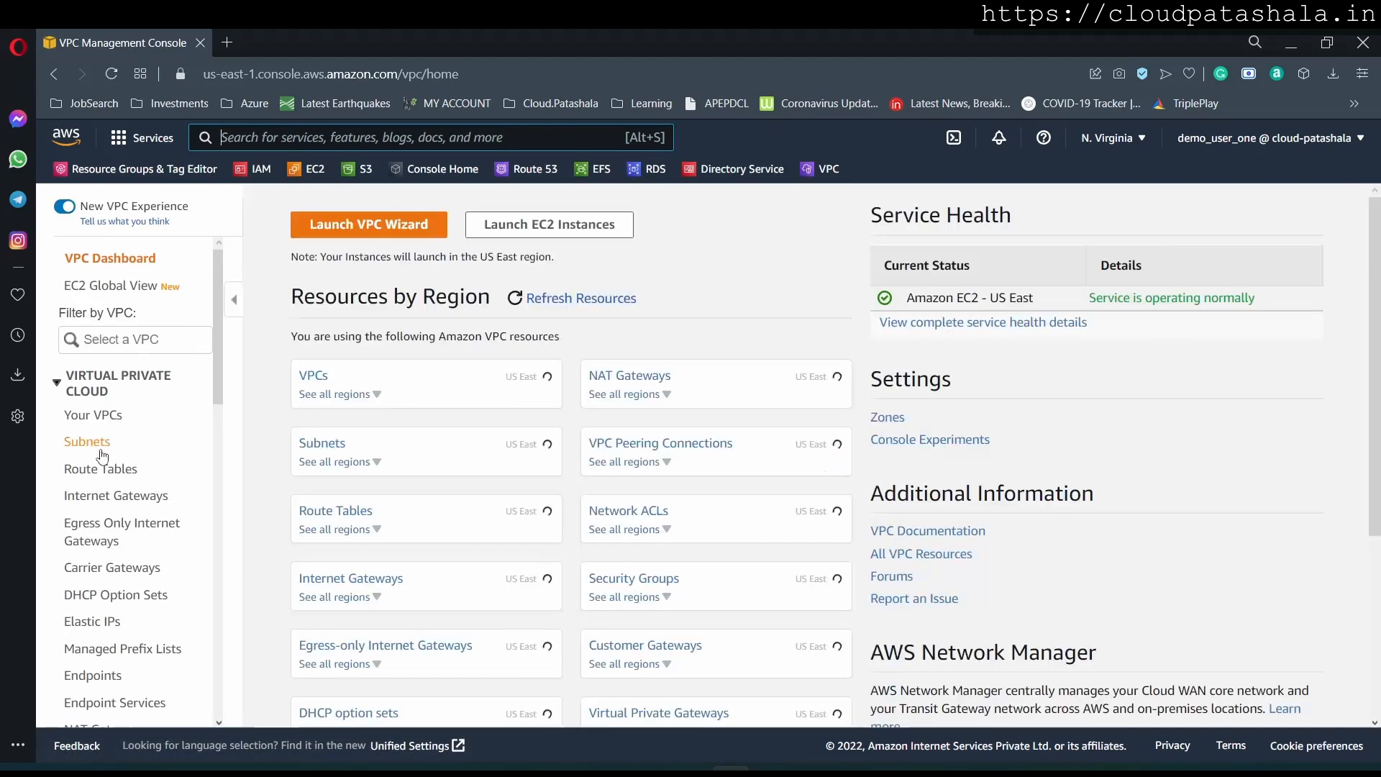
click(103, 453)
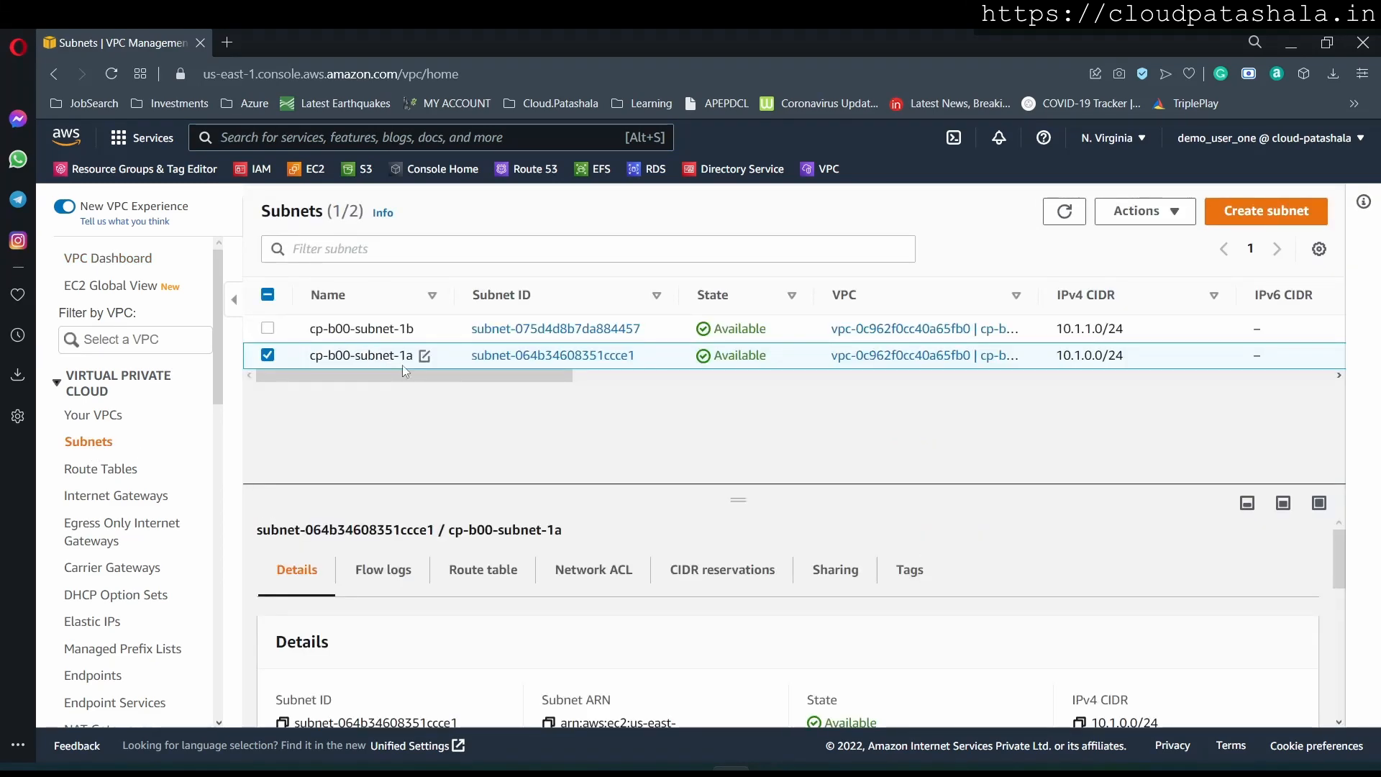
click(1160, 216)
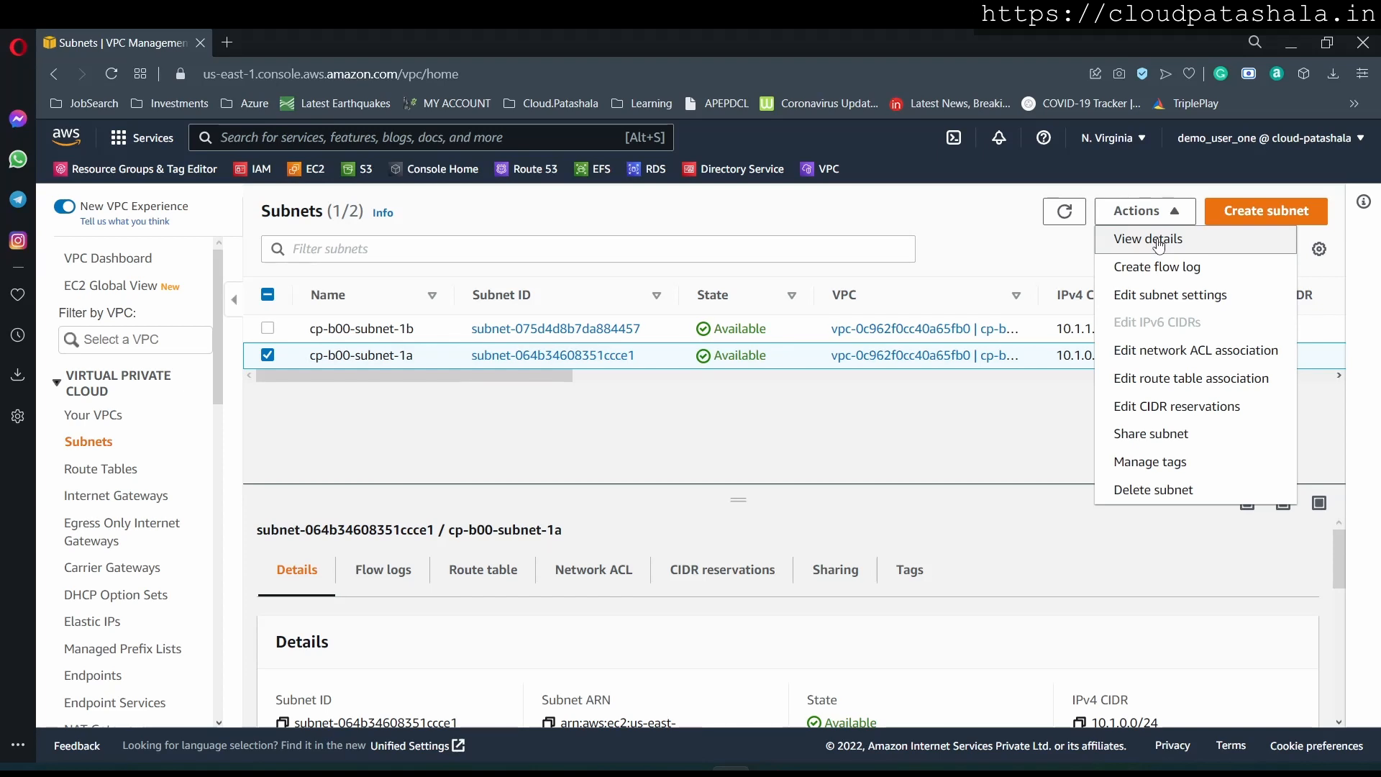
click(1171, 294)
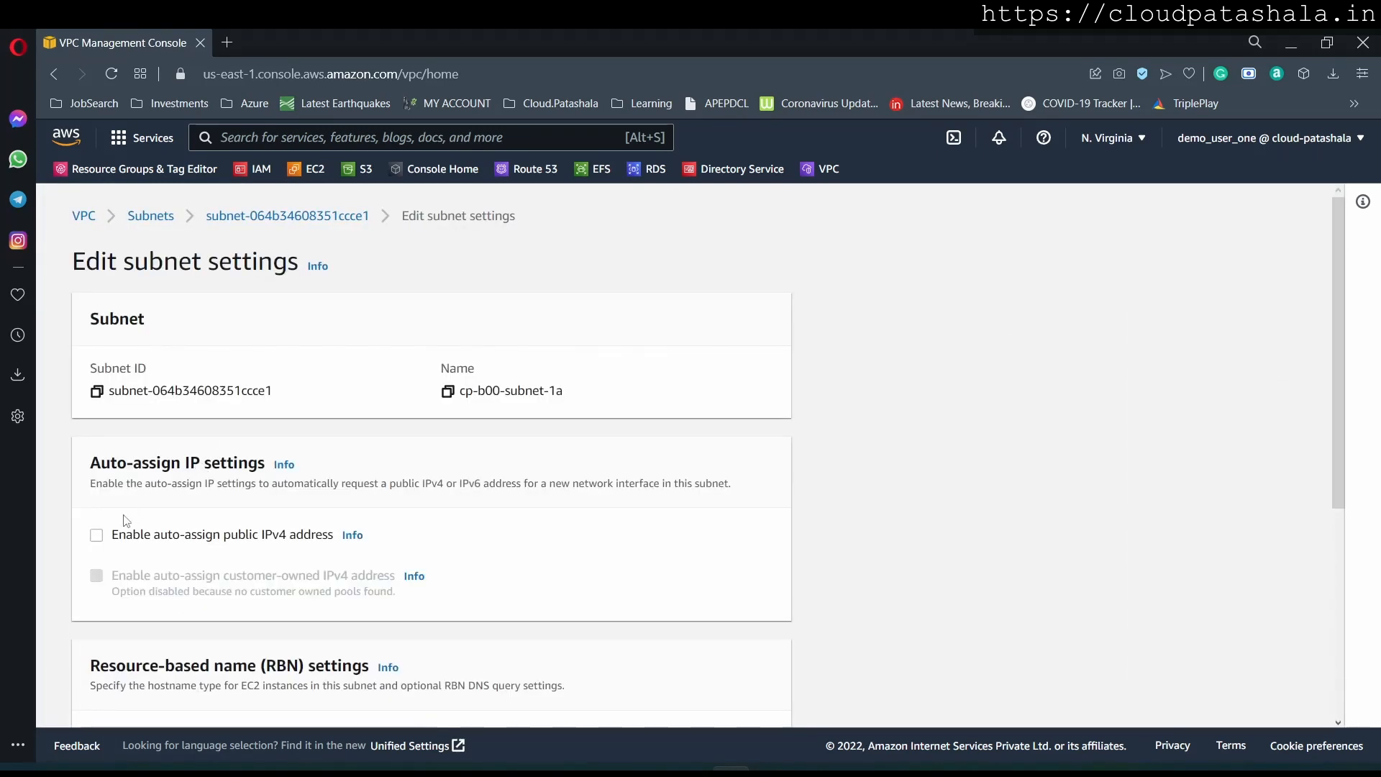
click(97, 535)
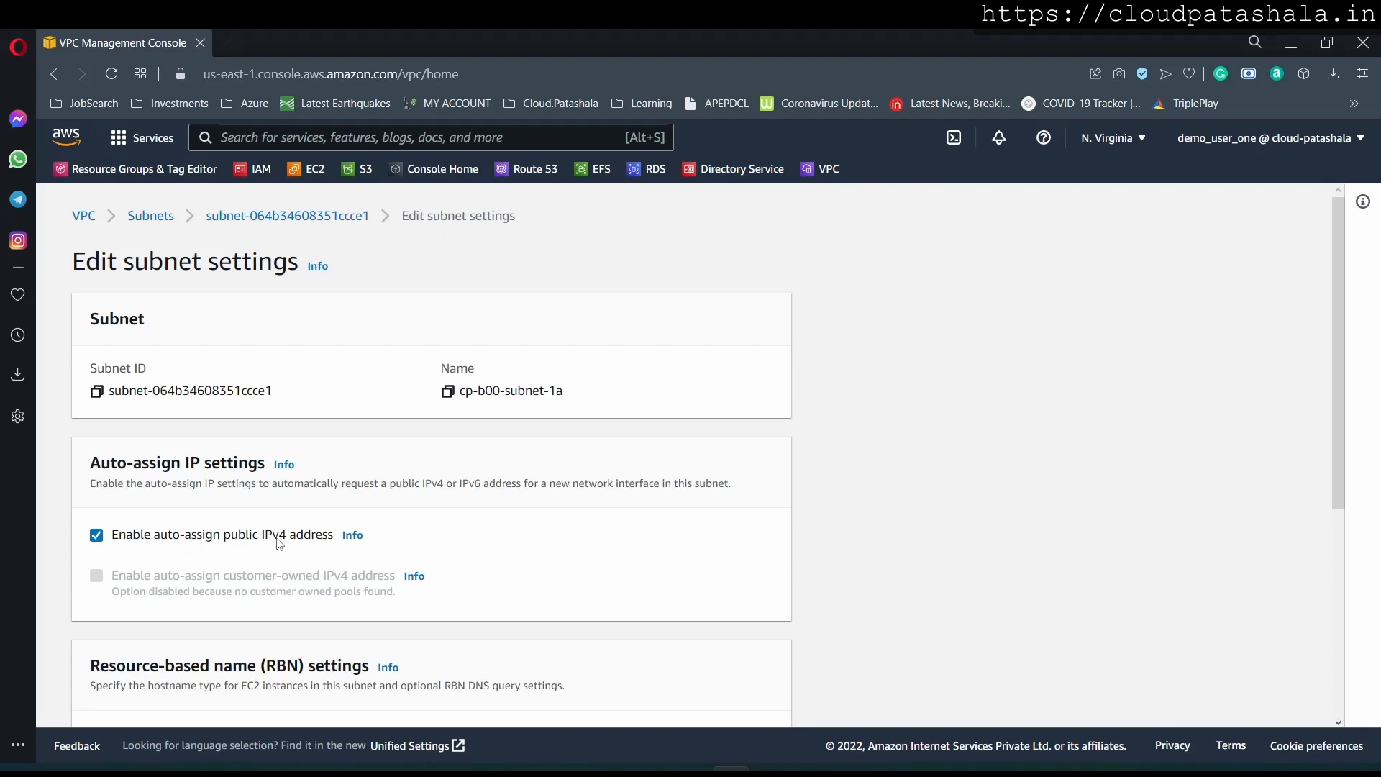
scroll(279, 543, down, 4)
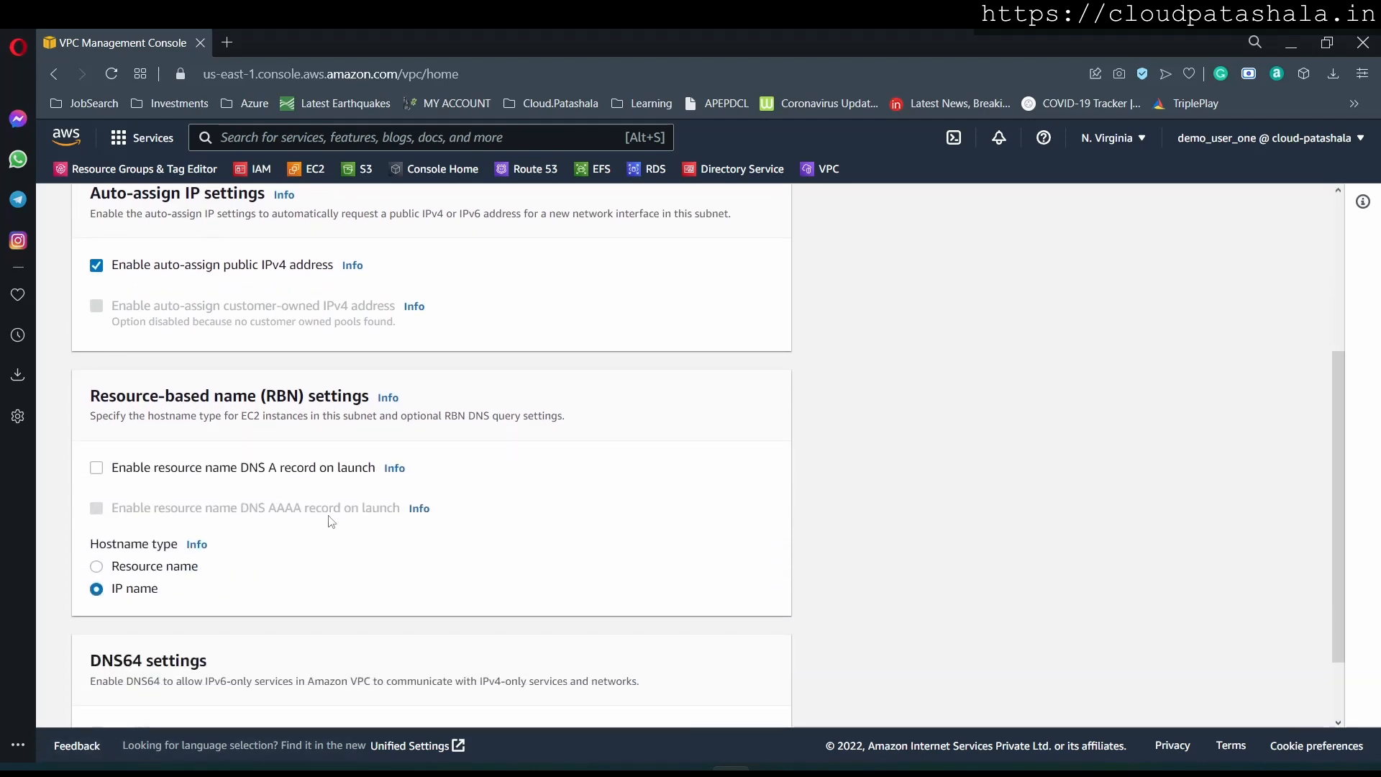
scroll(331, 521, down, 2)
click(752, 697)
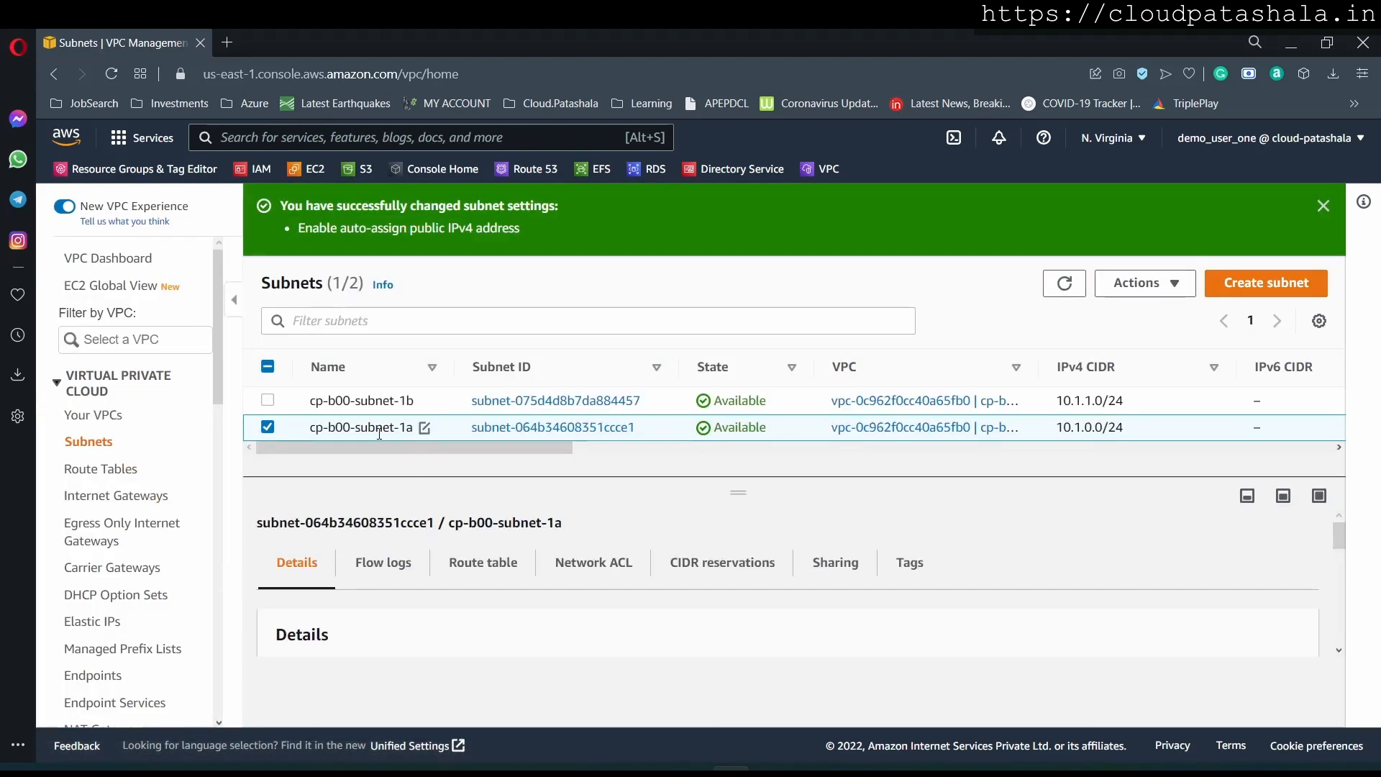
Return to the EC2 dashboard and start launching a new instance
click(300, 173)
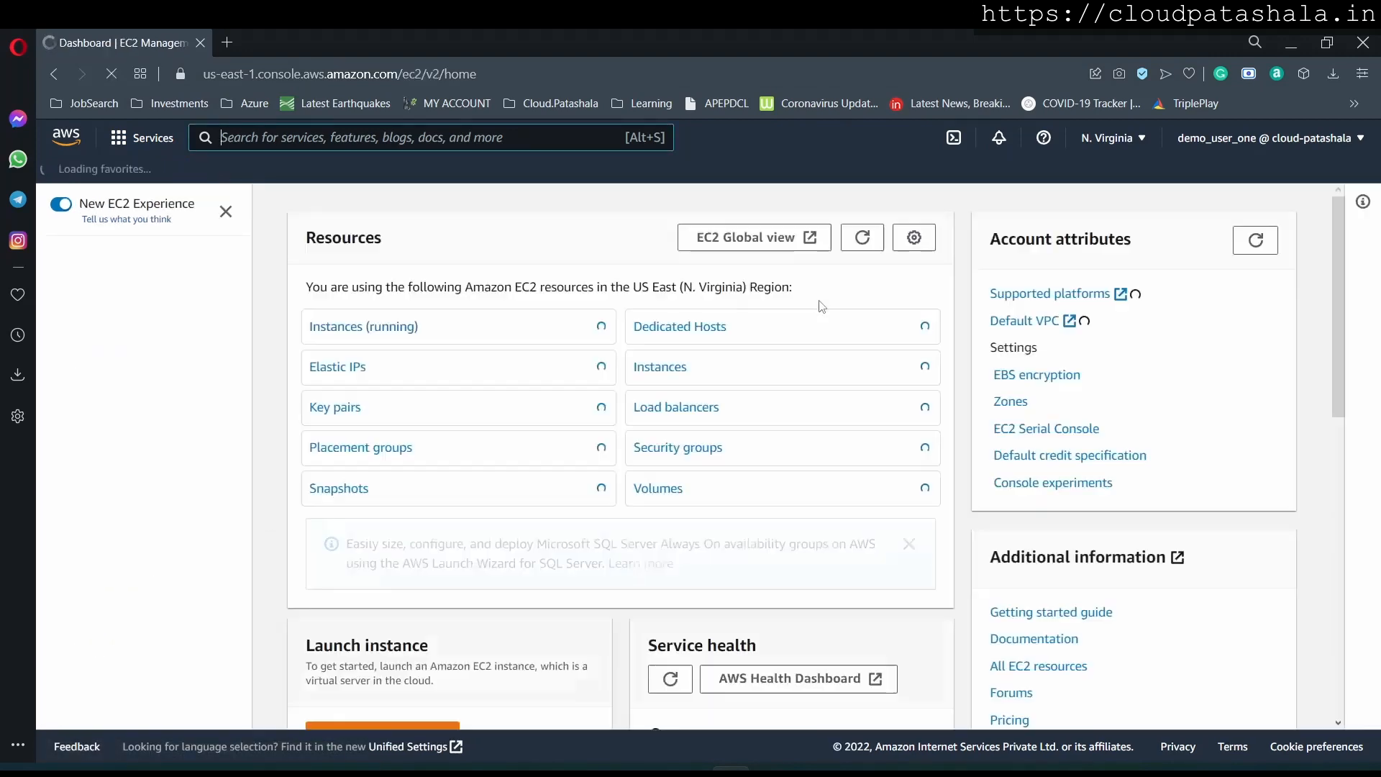
scroll(417, 688, down, 2)
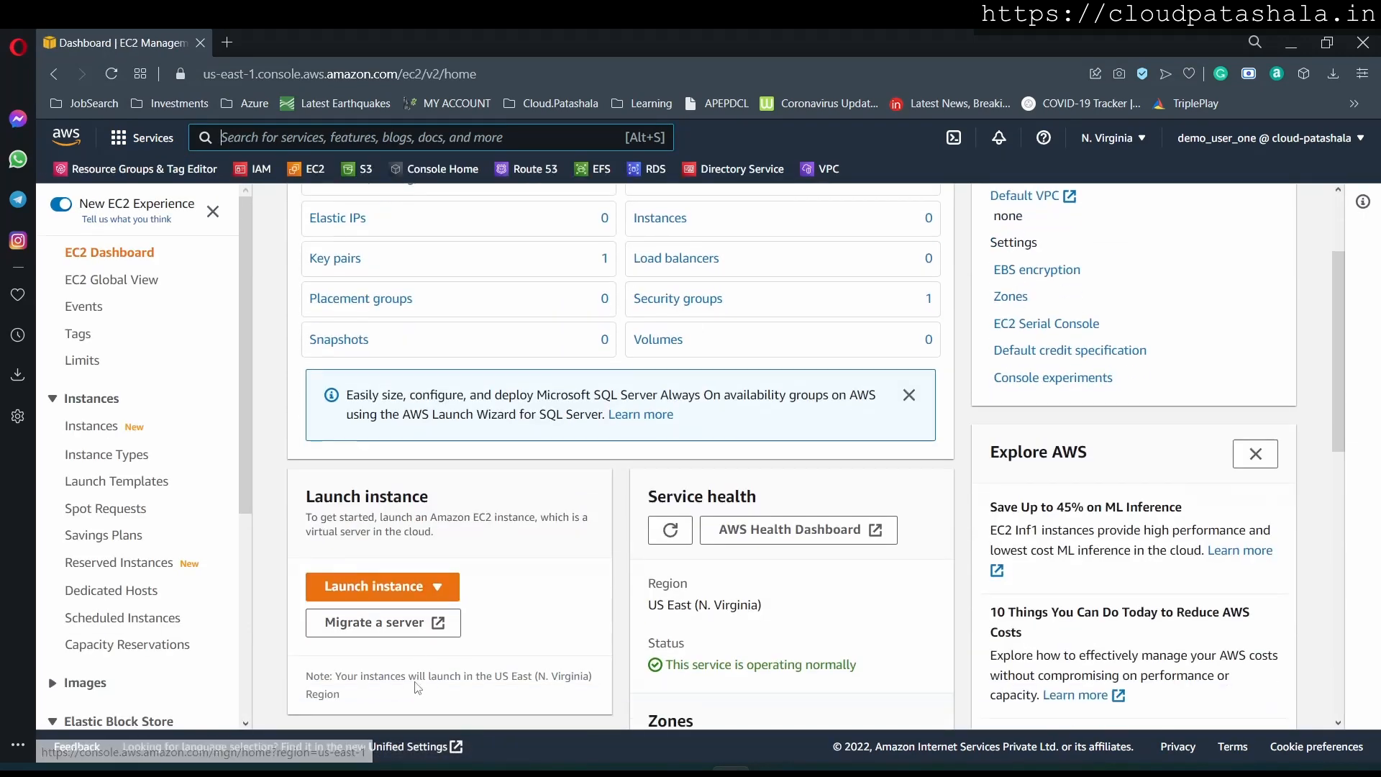
scroll(417, 689, down, 1)
click(402, 556)
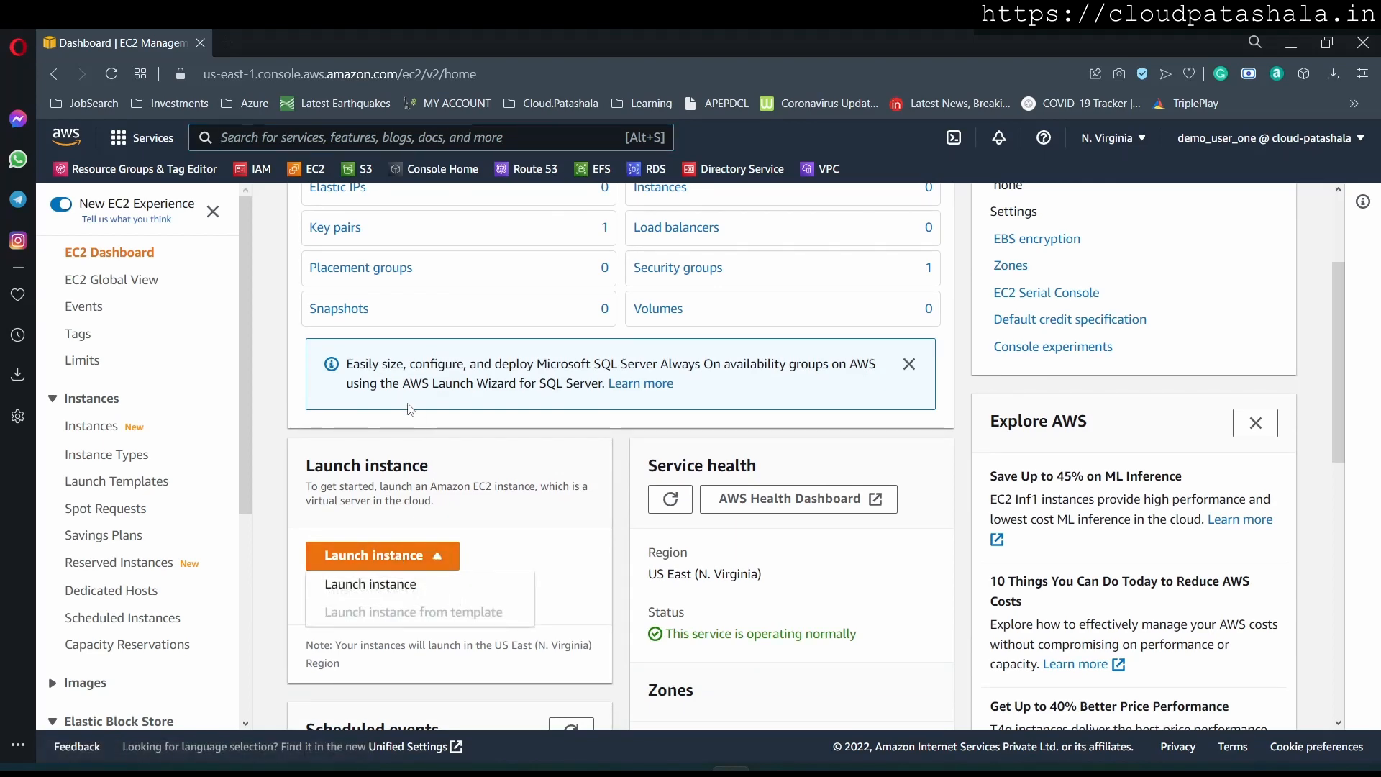
click(385, 585)
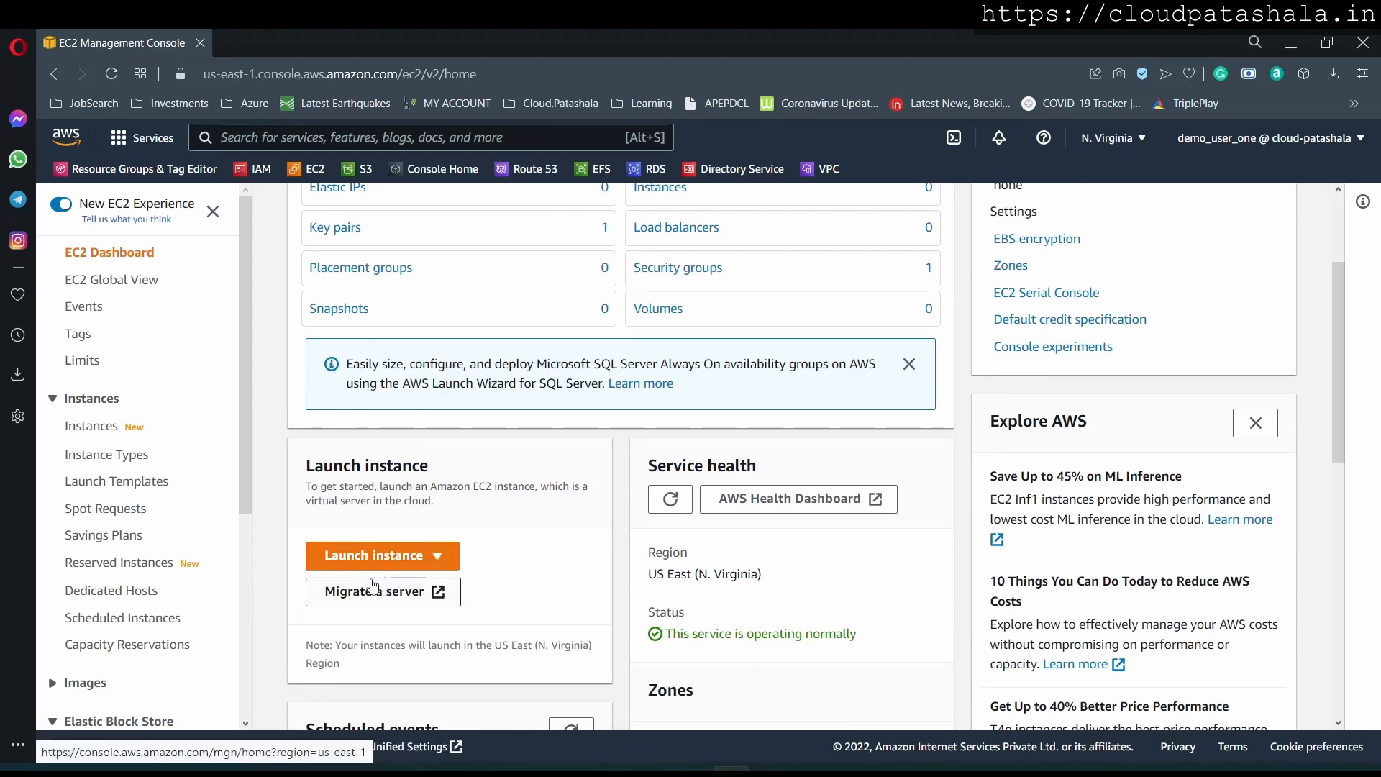
Search the AMIs for "windows", select Microsoft Windows Server 2022 Base, and continue with the t2.medium instance type
click(314, 428)
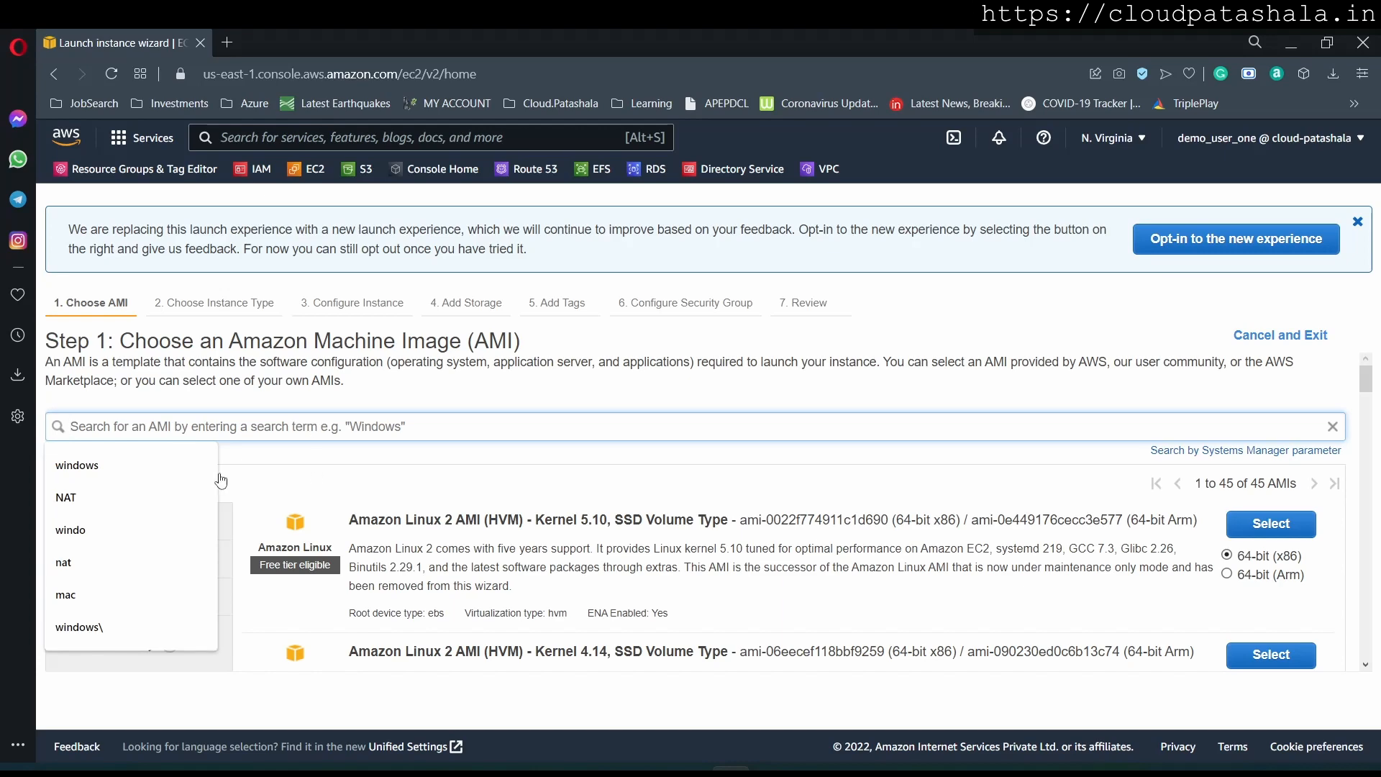
click(152, 463)
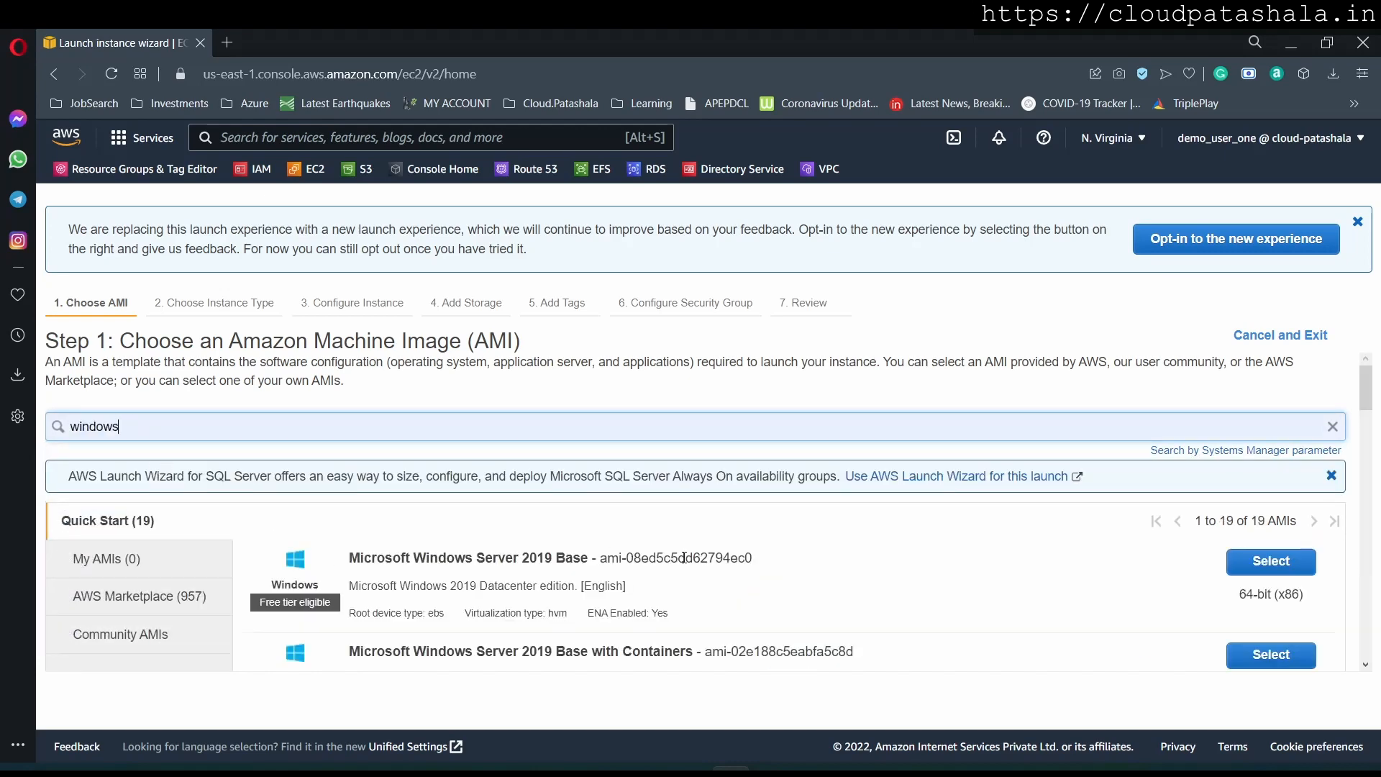
scroll(686, 563, down, 5)
scroll(686, 563, down, 3)
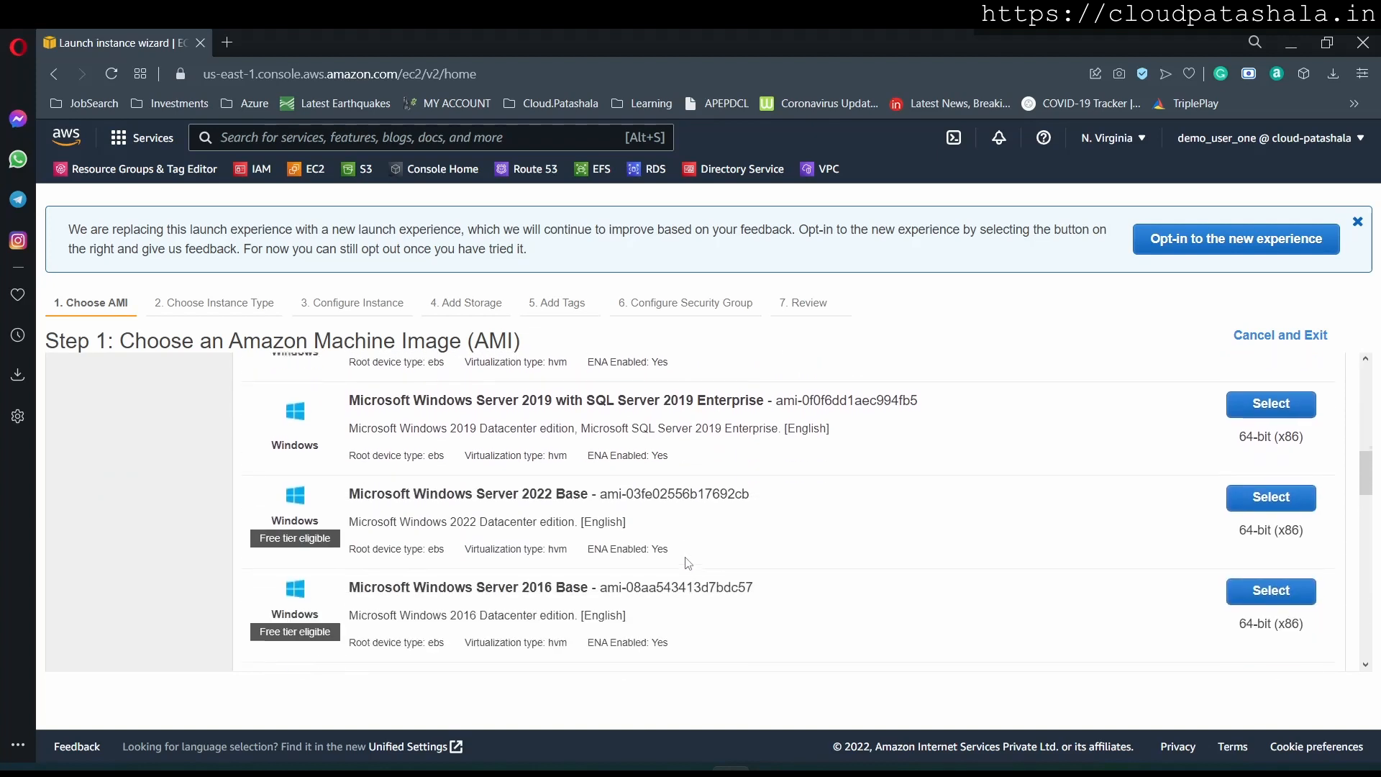
click(1265, 497)
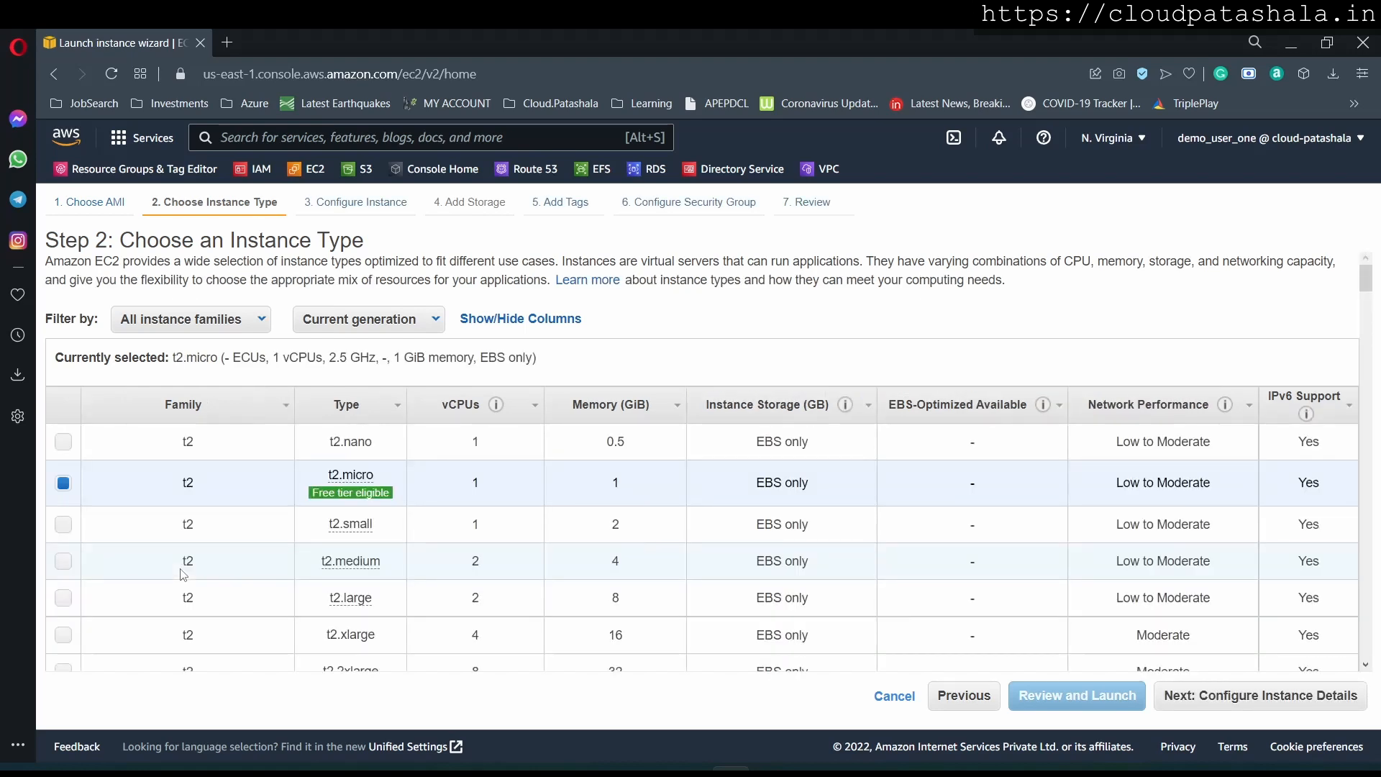
click(63, 562)
click(1255, 702)
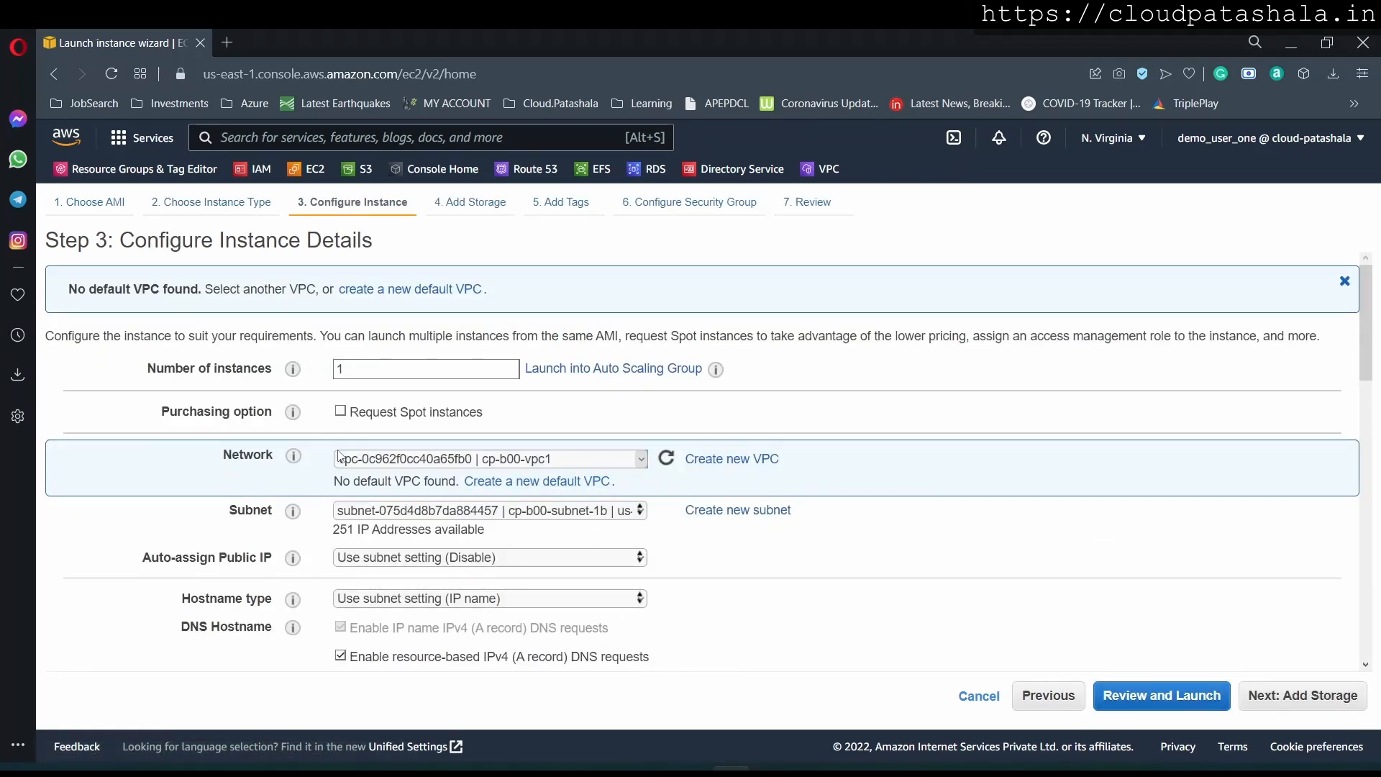
Place the instance in network cp-b00-vpc1 and subnet cp-b00-subnet-1a, then continue to the storage settings
click(454, 464)
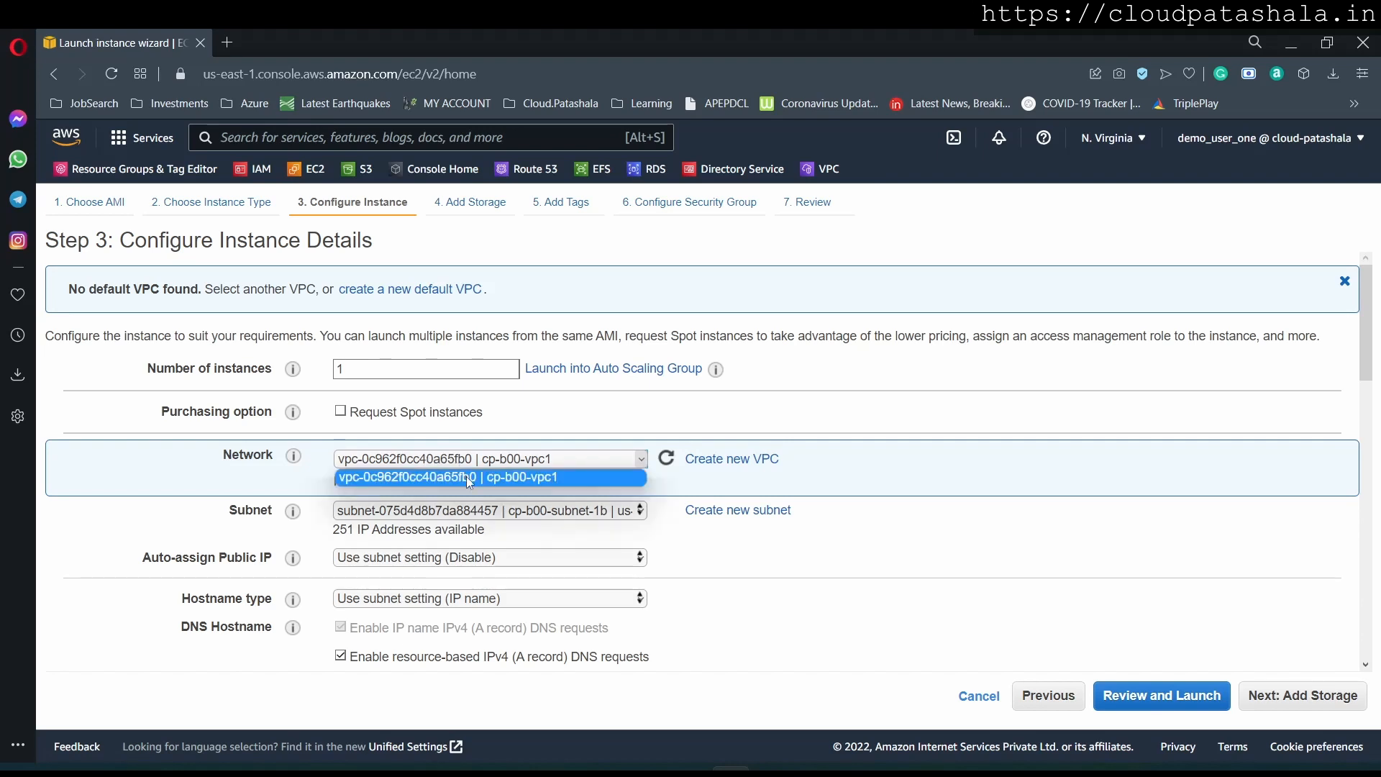
click(469, 475)
click(529, 516)
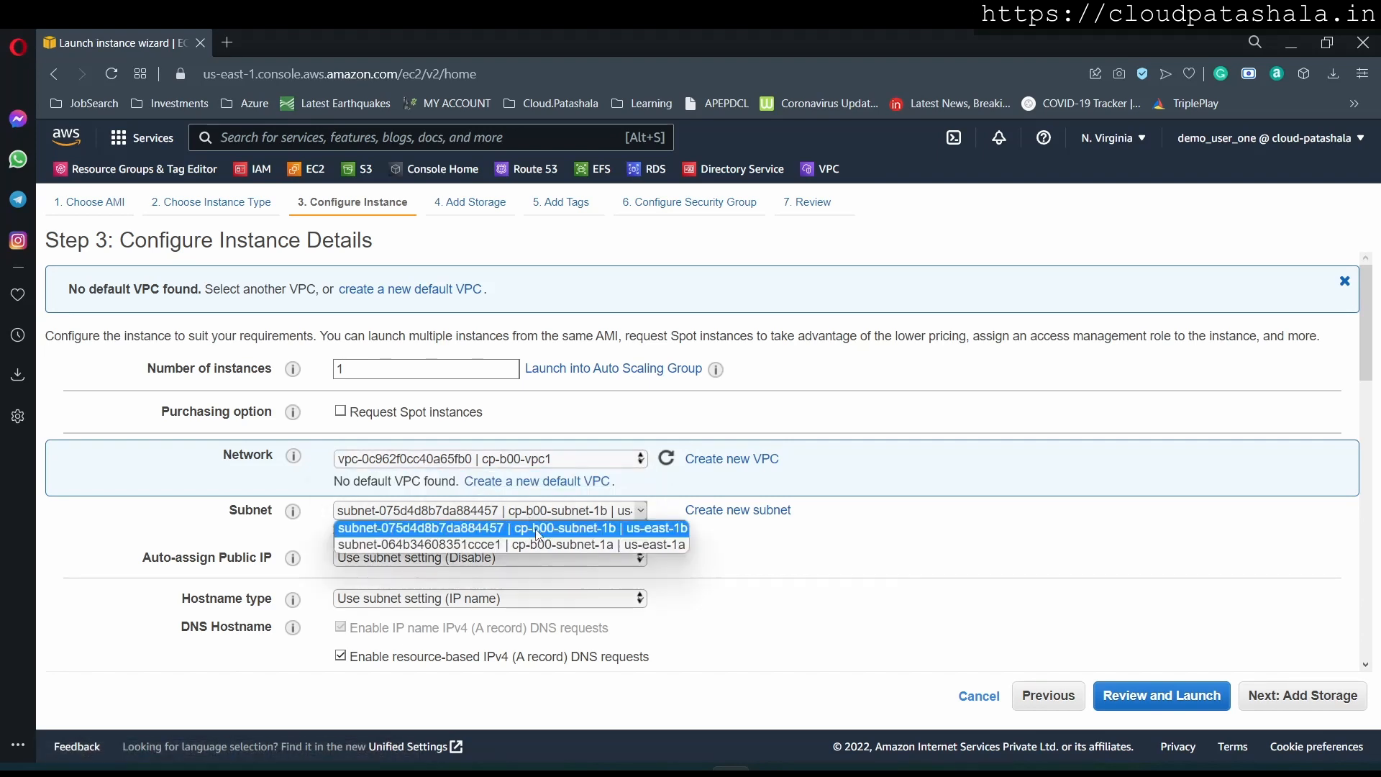
click(538, 535)
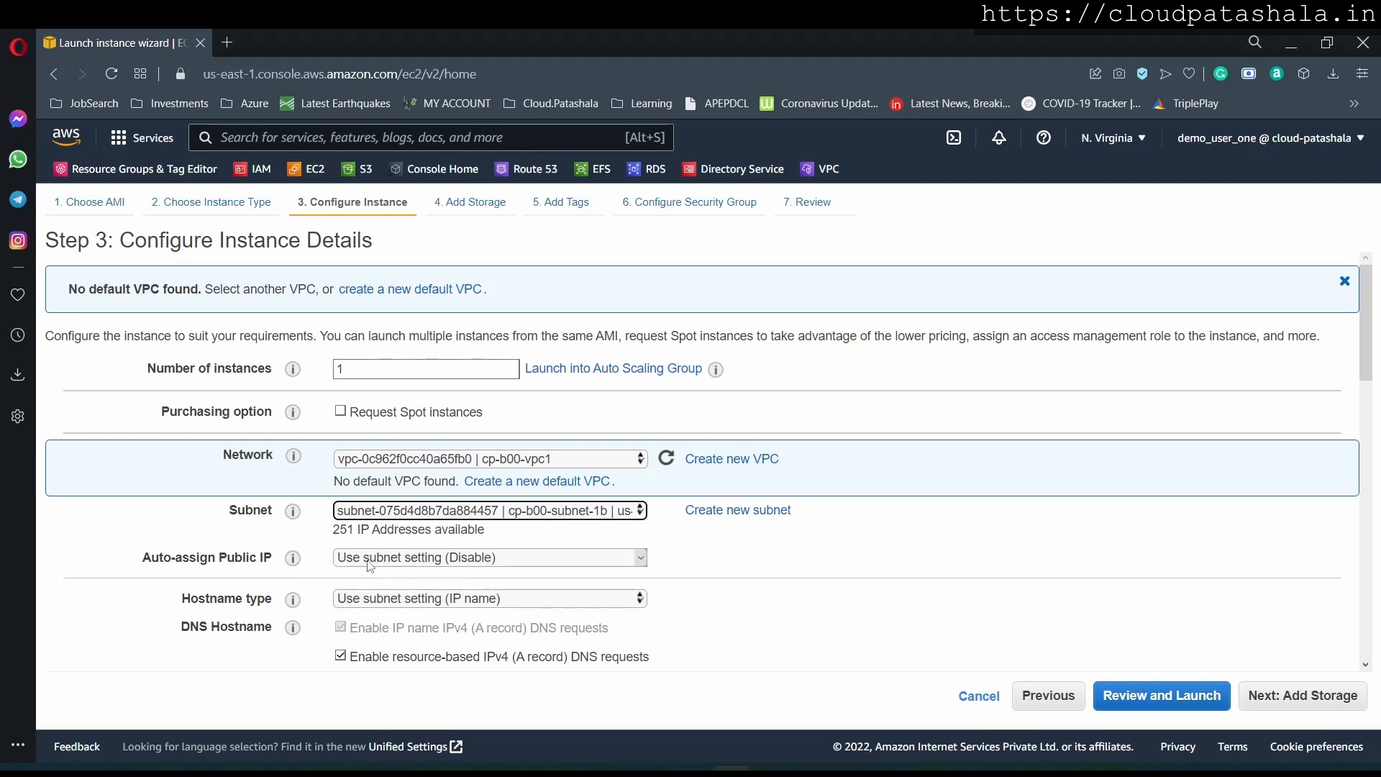
click(541, 514)
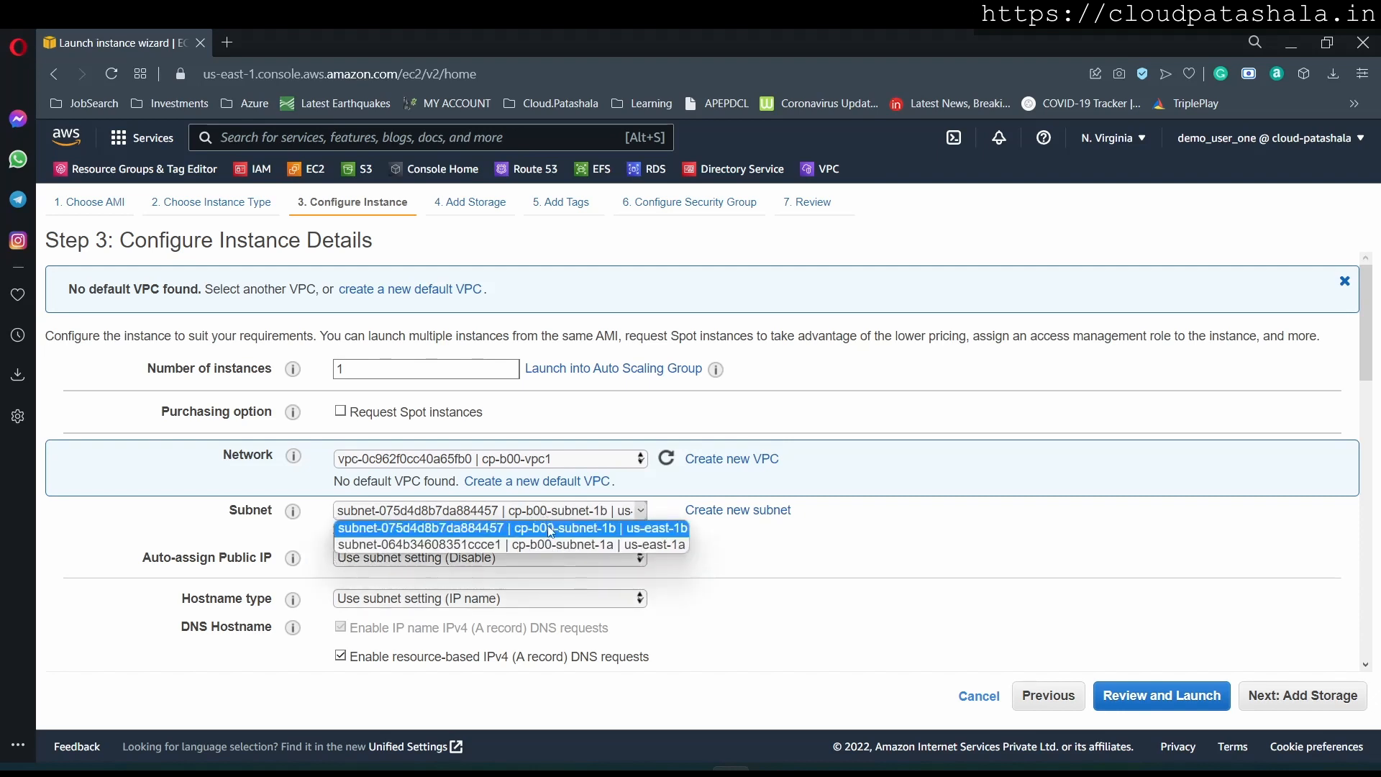
click(559, 546)
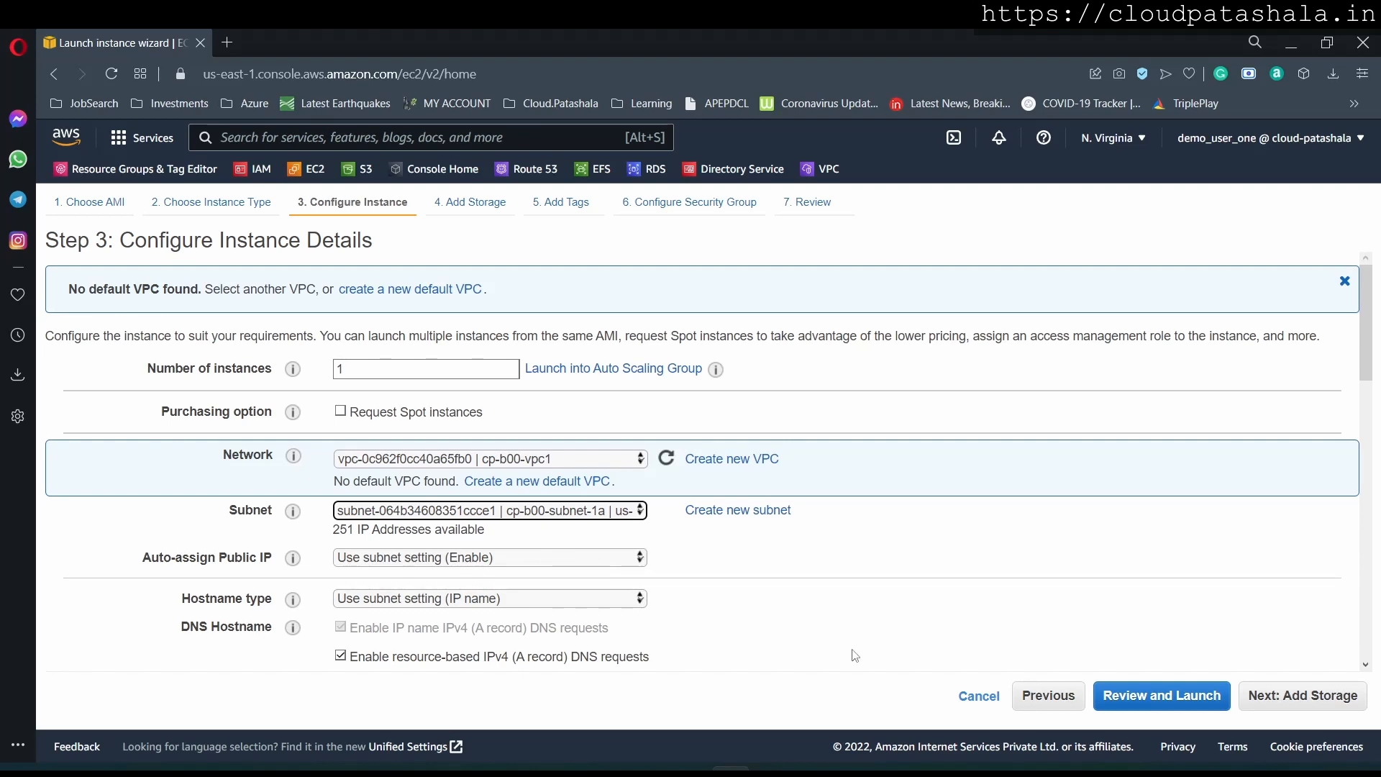
scroll(855, 656, down, 2)
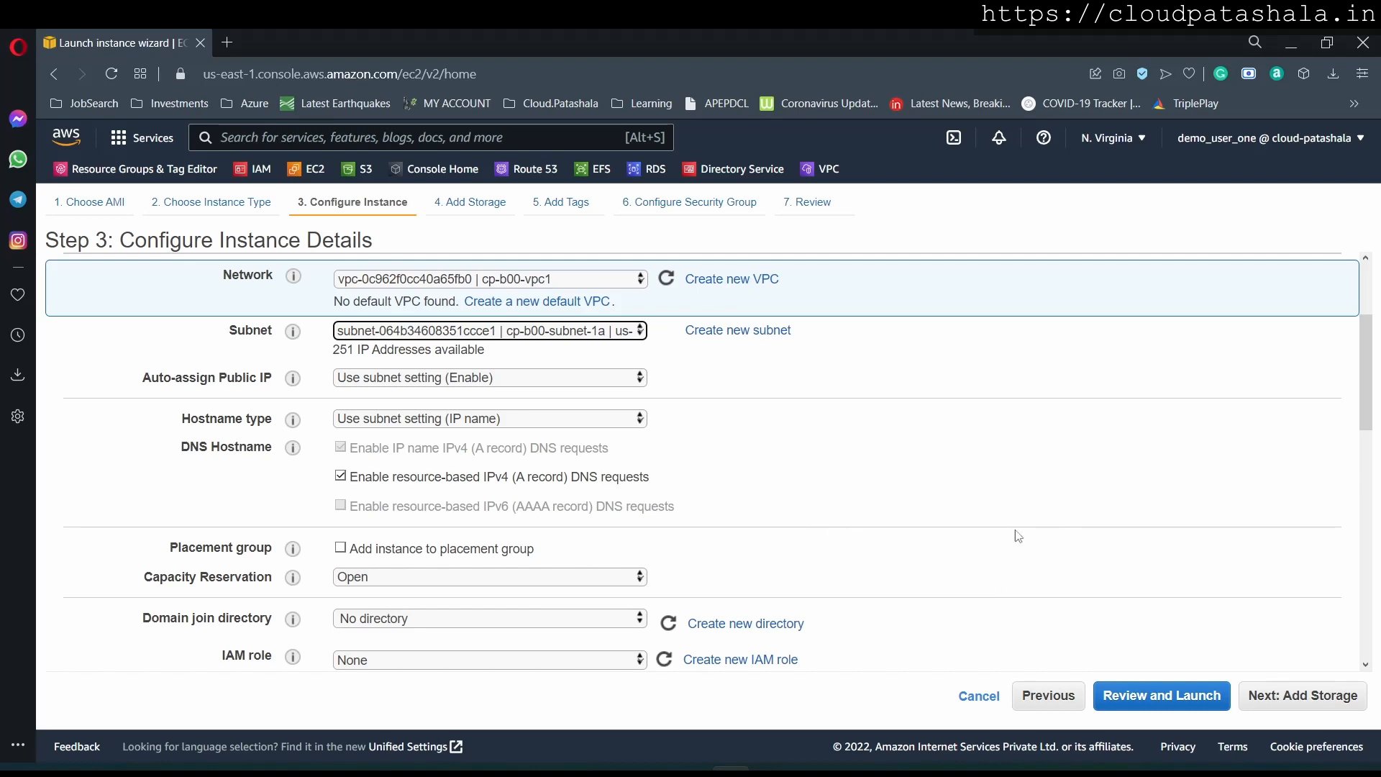
click(1295, 704)
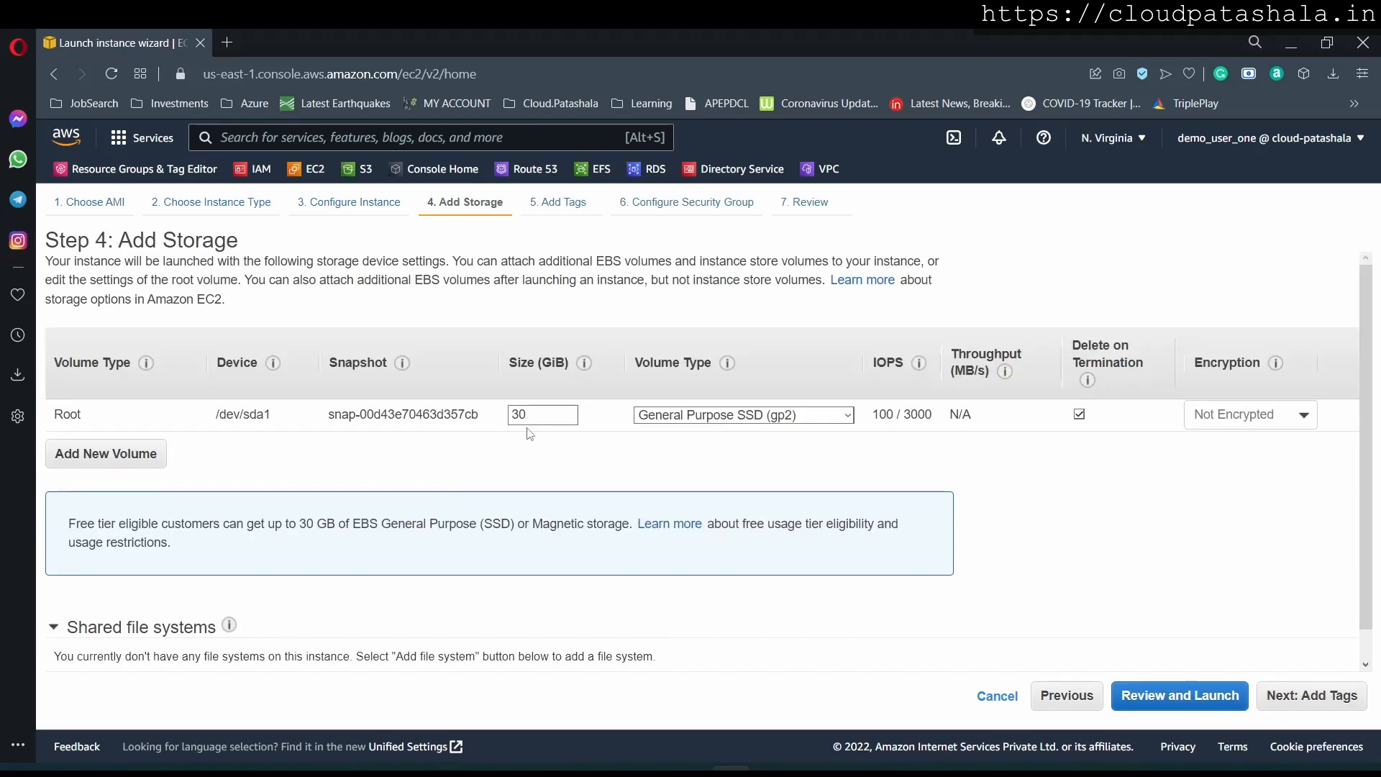
Encrypt the root volume with the (default) aws/ebs key and continue to the tags
click(1273, 416)
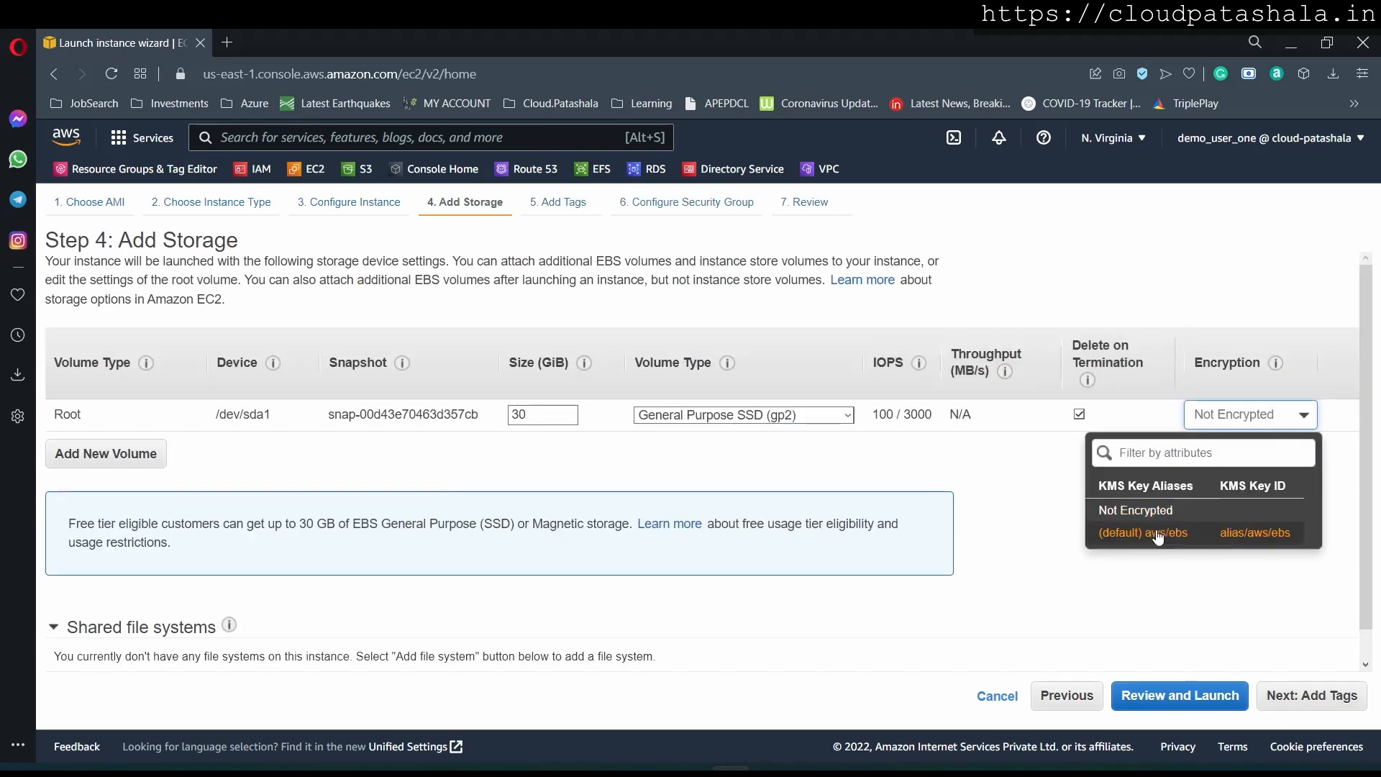
click(1158, 535)
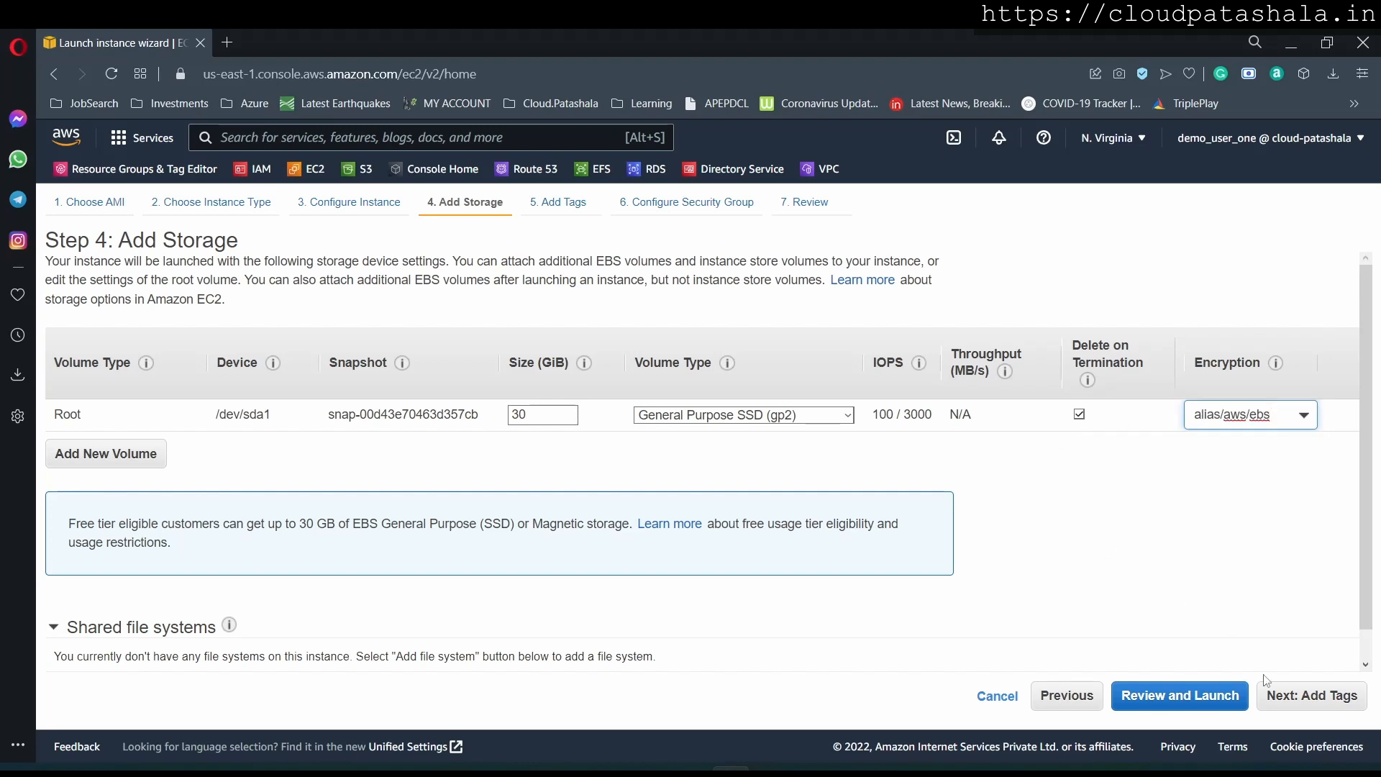
click(1311, 696)
Add a Name tag with the value cp-b00-win-2022-srv1 and continue to the security group configuration
click(85, 506)
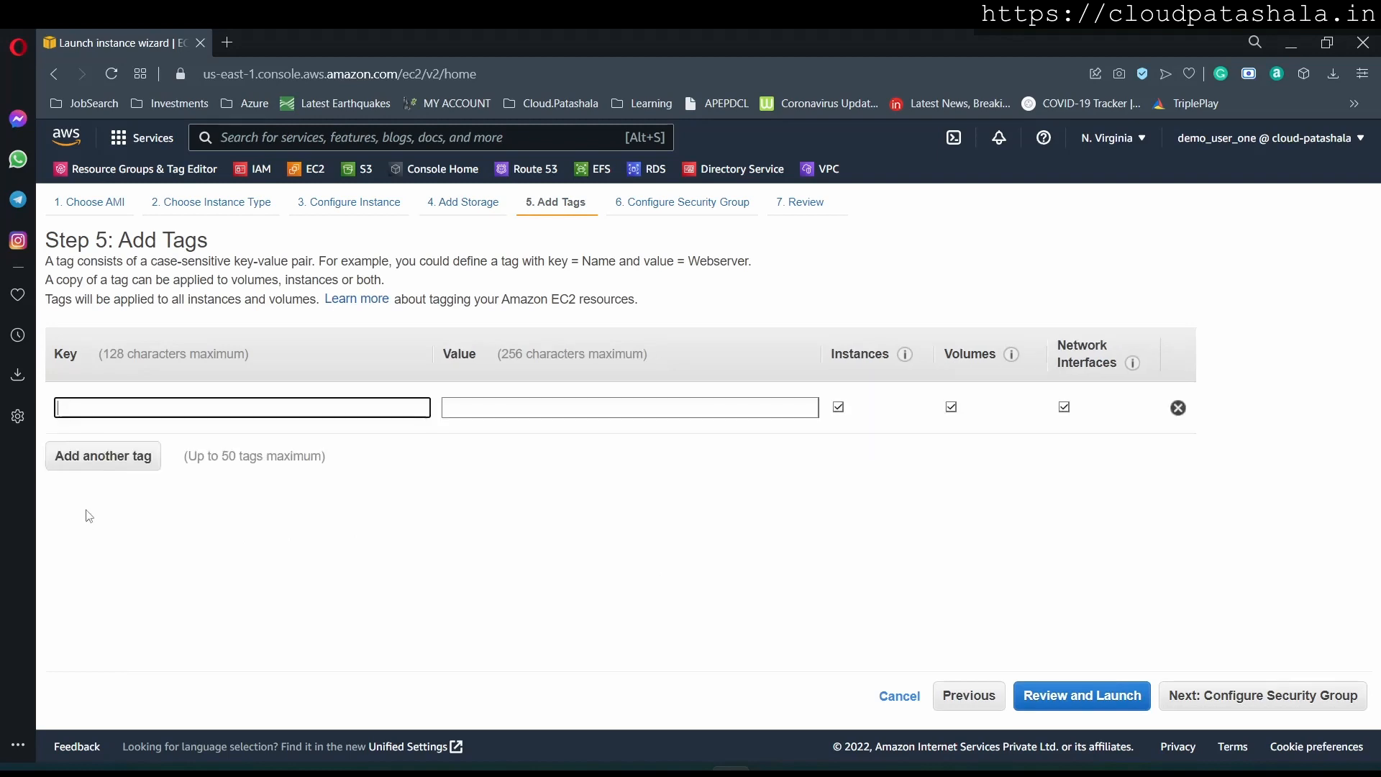
text(Name)
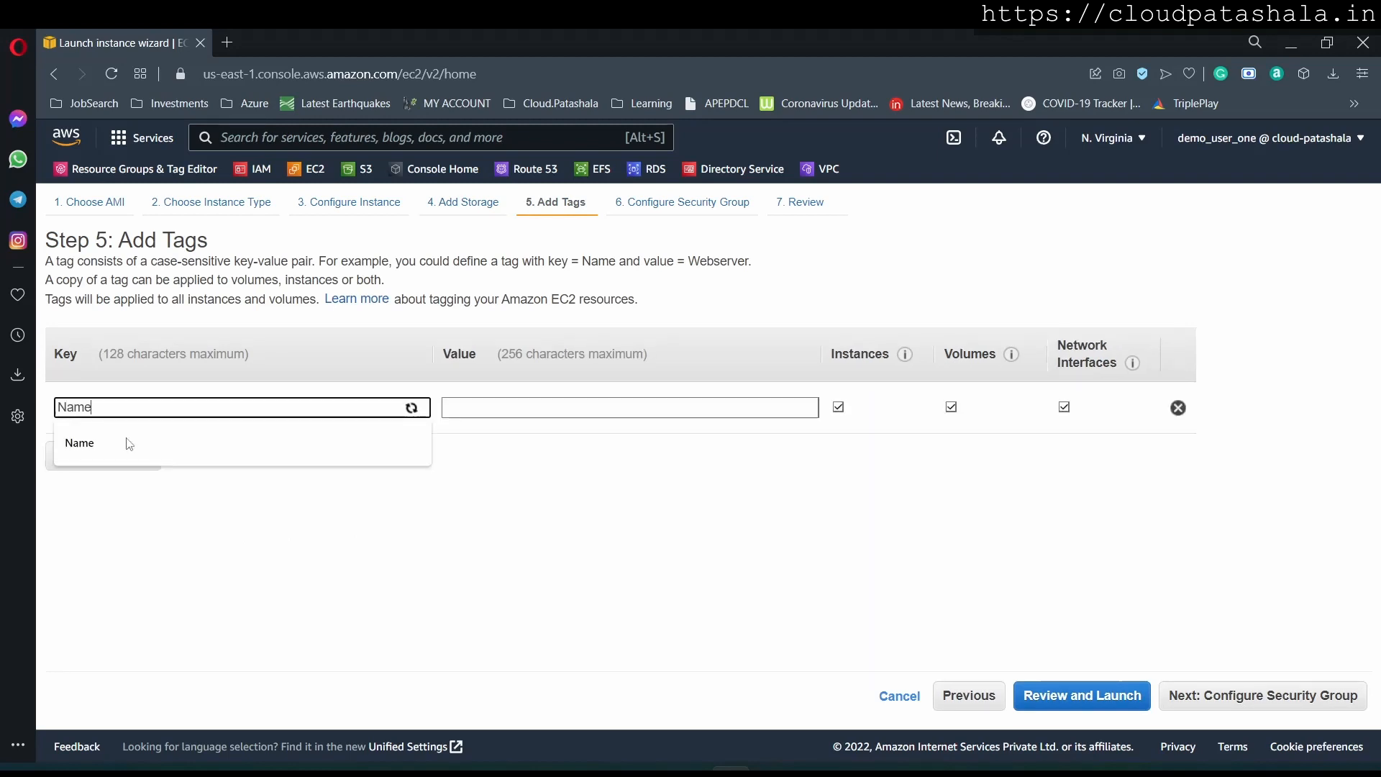
key(Tab)
text(cp-b00)
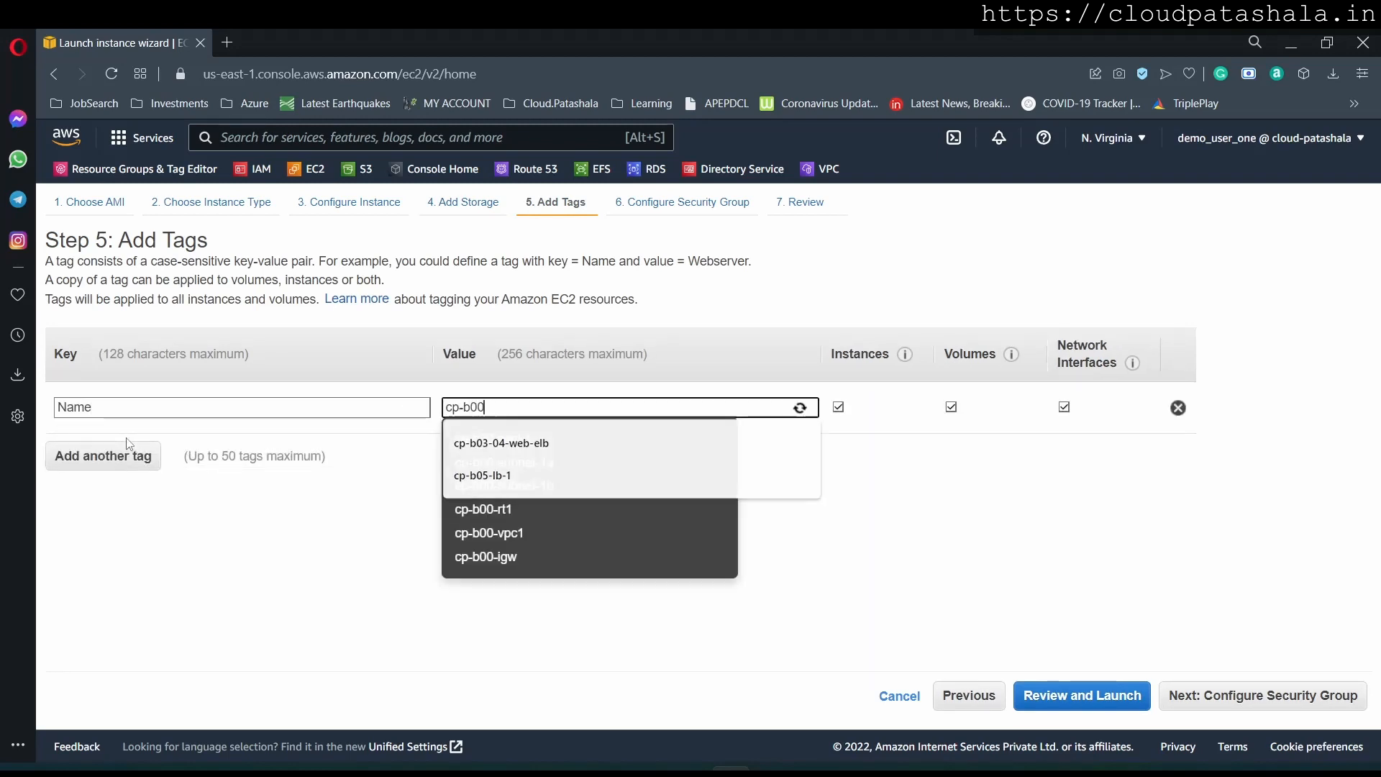
text(-win-2022)
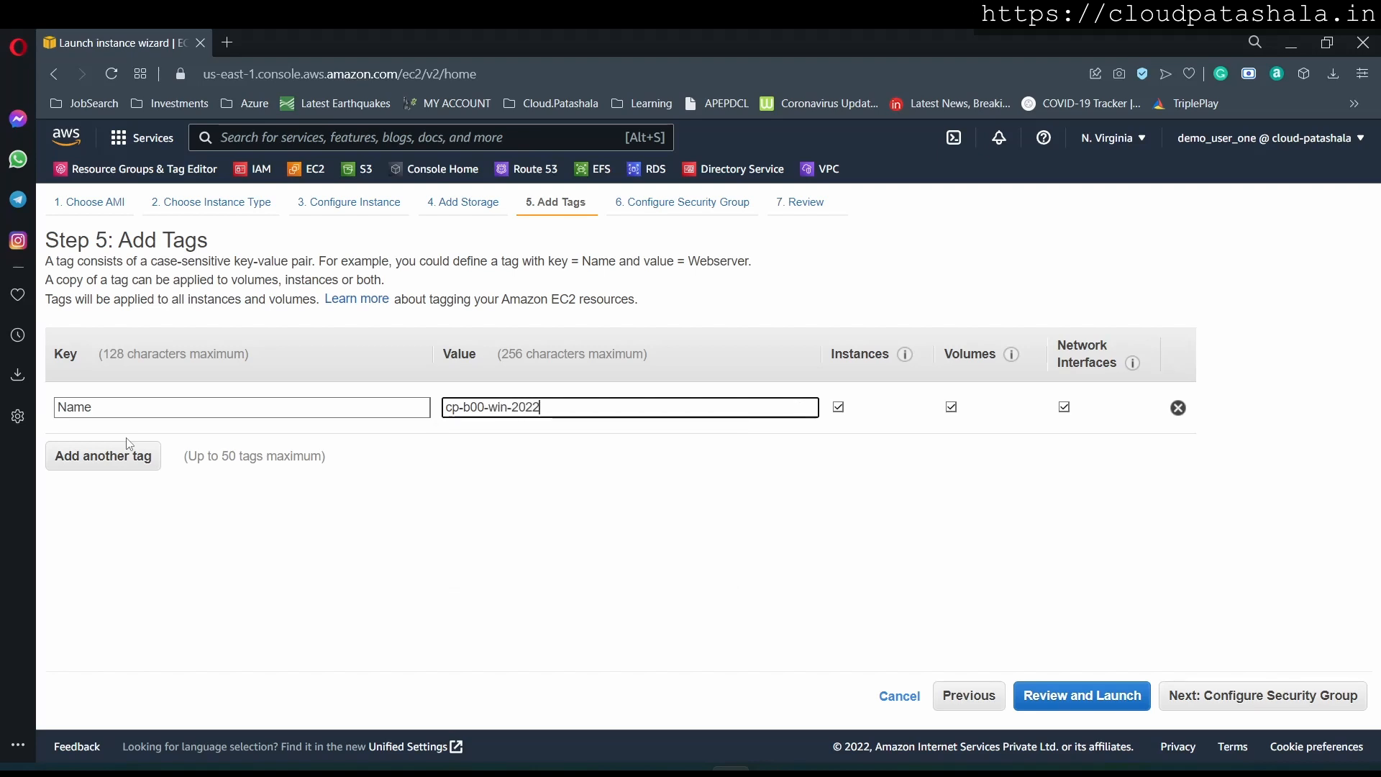
text(-srv1)
click(1242, 697)
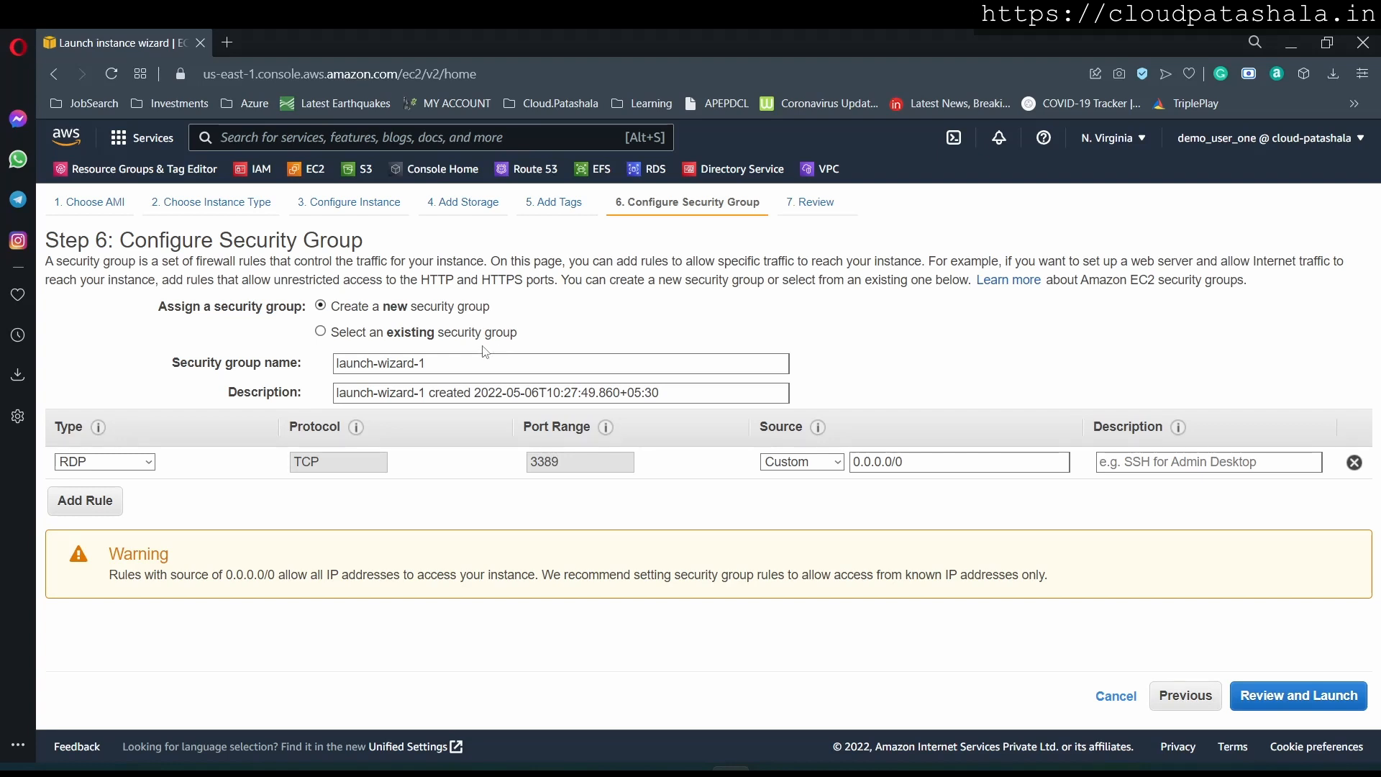
Name the new security group cp-b00-win-rdp-pub
click(435, 364)
drag(435, 364, 308, 368)
text(cp-b00-)
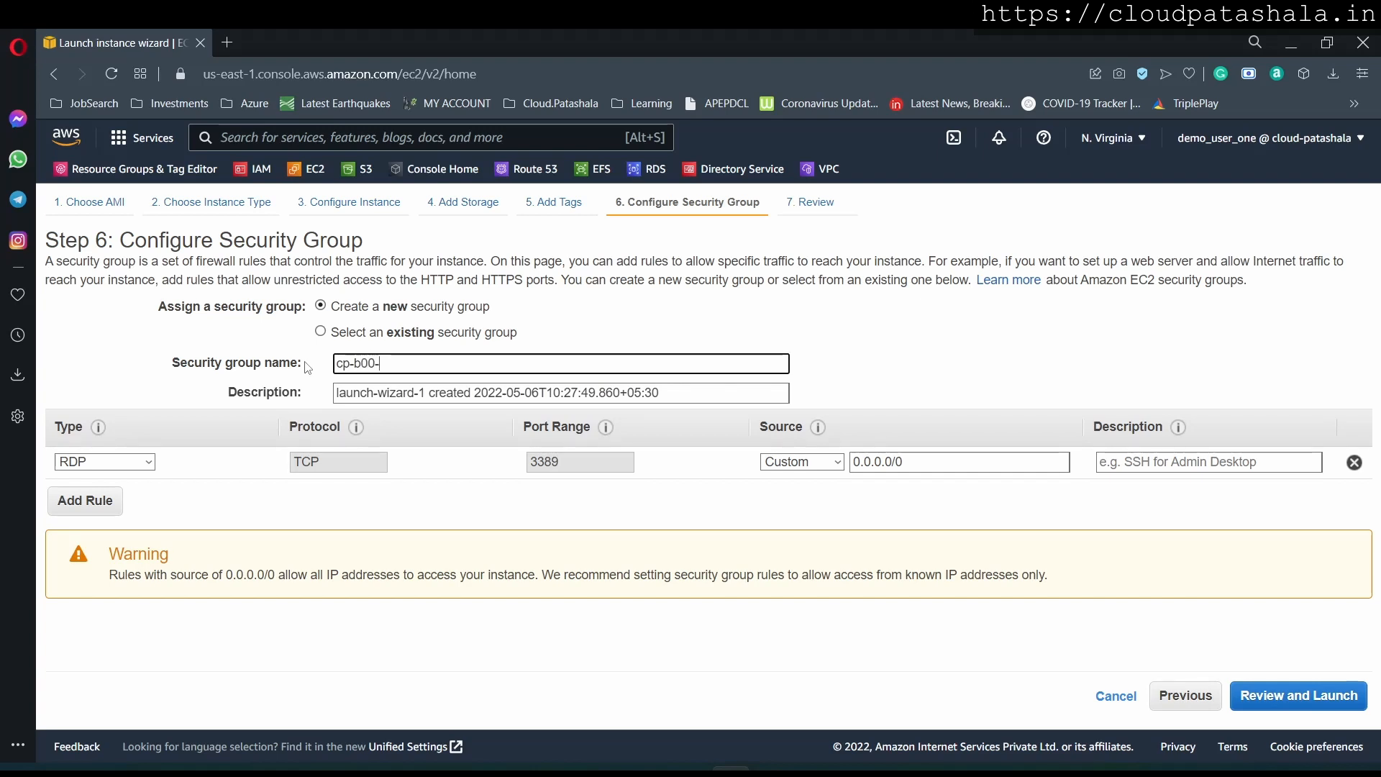
text(win-r)
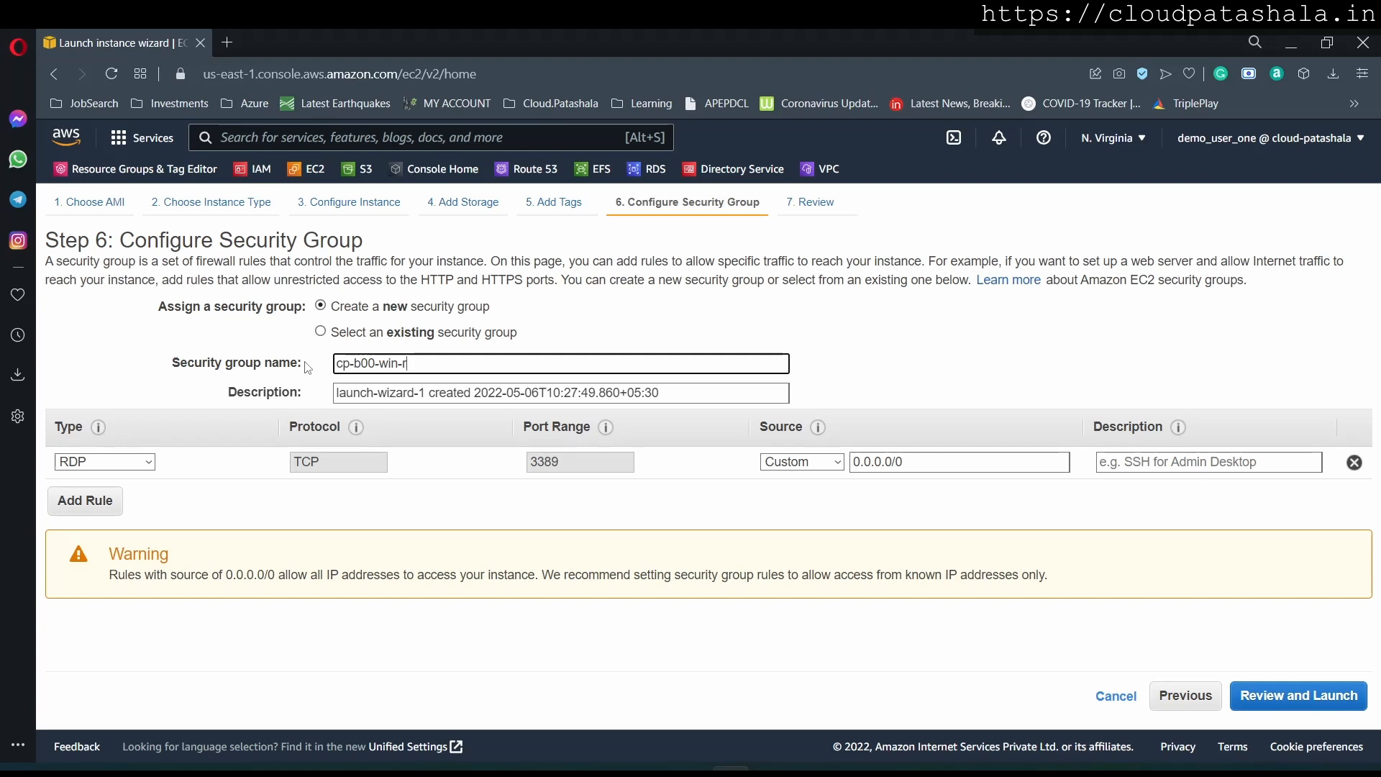
text(dp-pub)
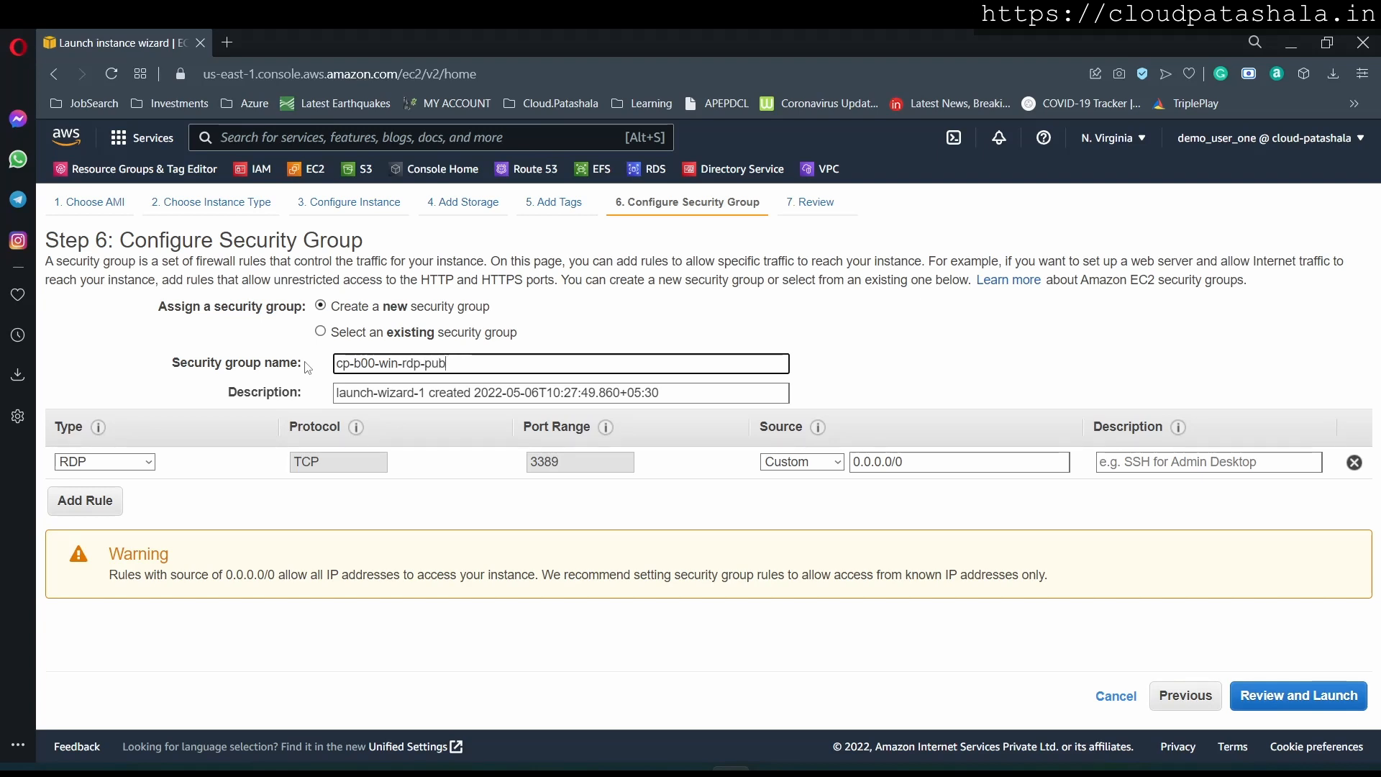
double_click(454, 363)
click(536, 538)
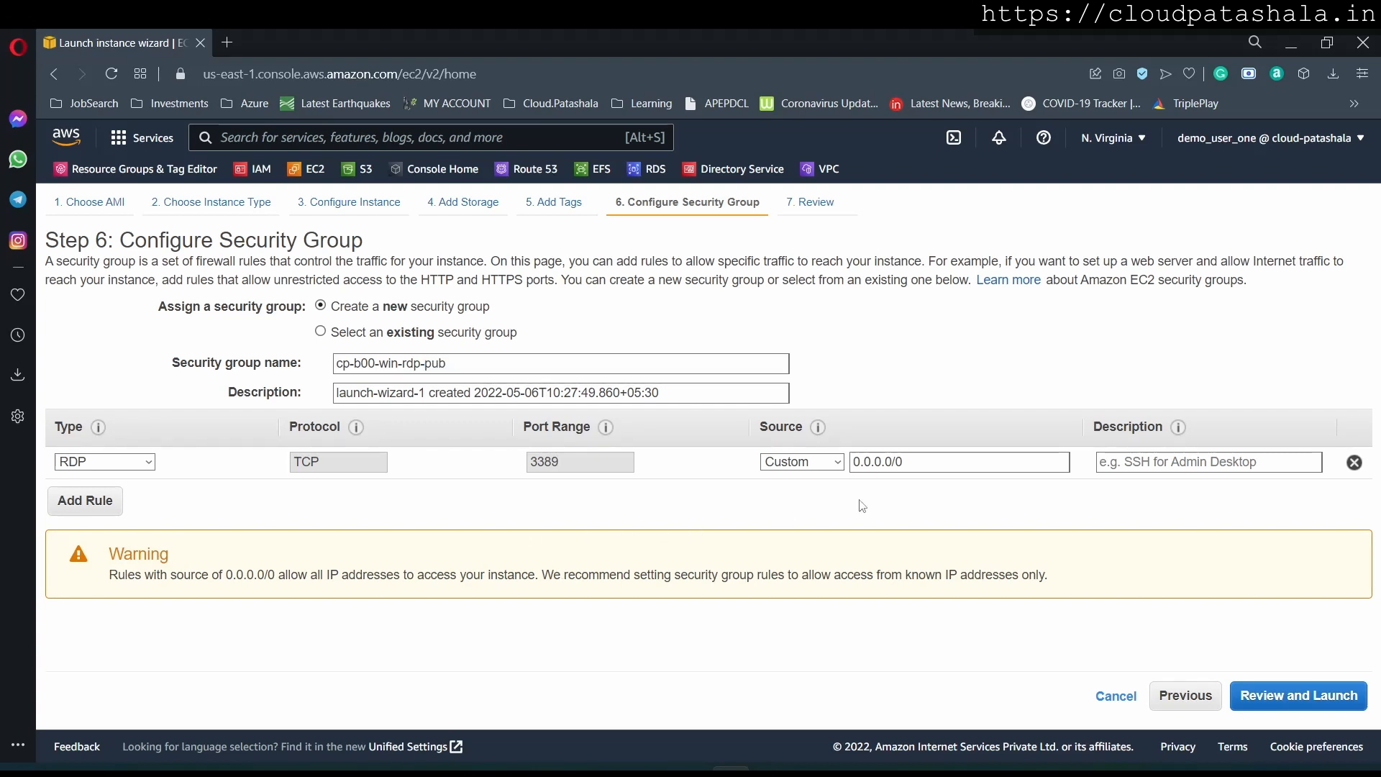
Add an RDP rule with My IP as its source and remove the RDP rule open to 0.0.0.0/0
click(911, 461)
drag(924, 461, 822, 466)
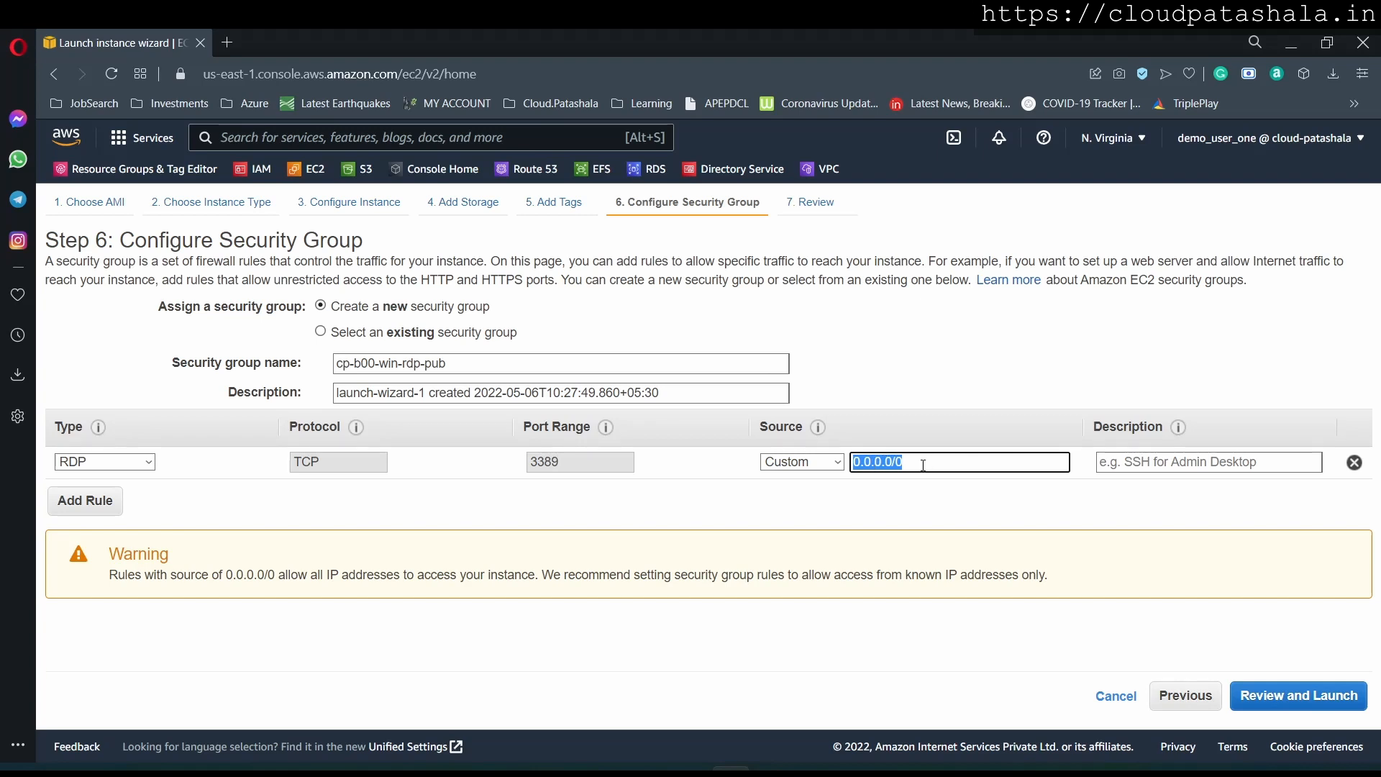
click(107, 504)
click(120, 494)
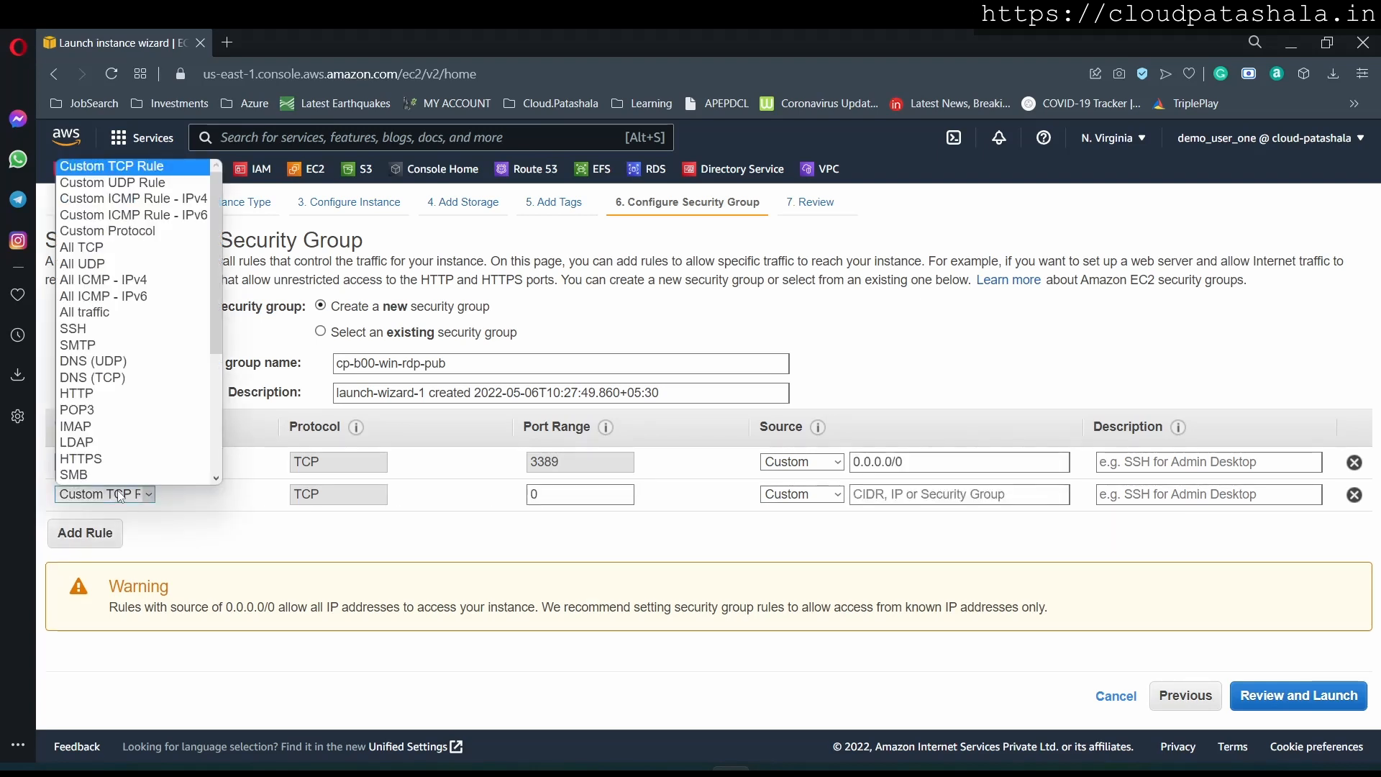
key(r)
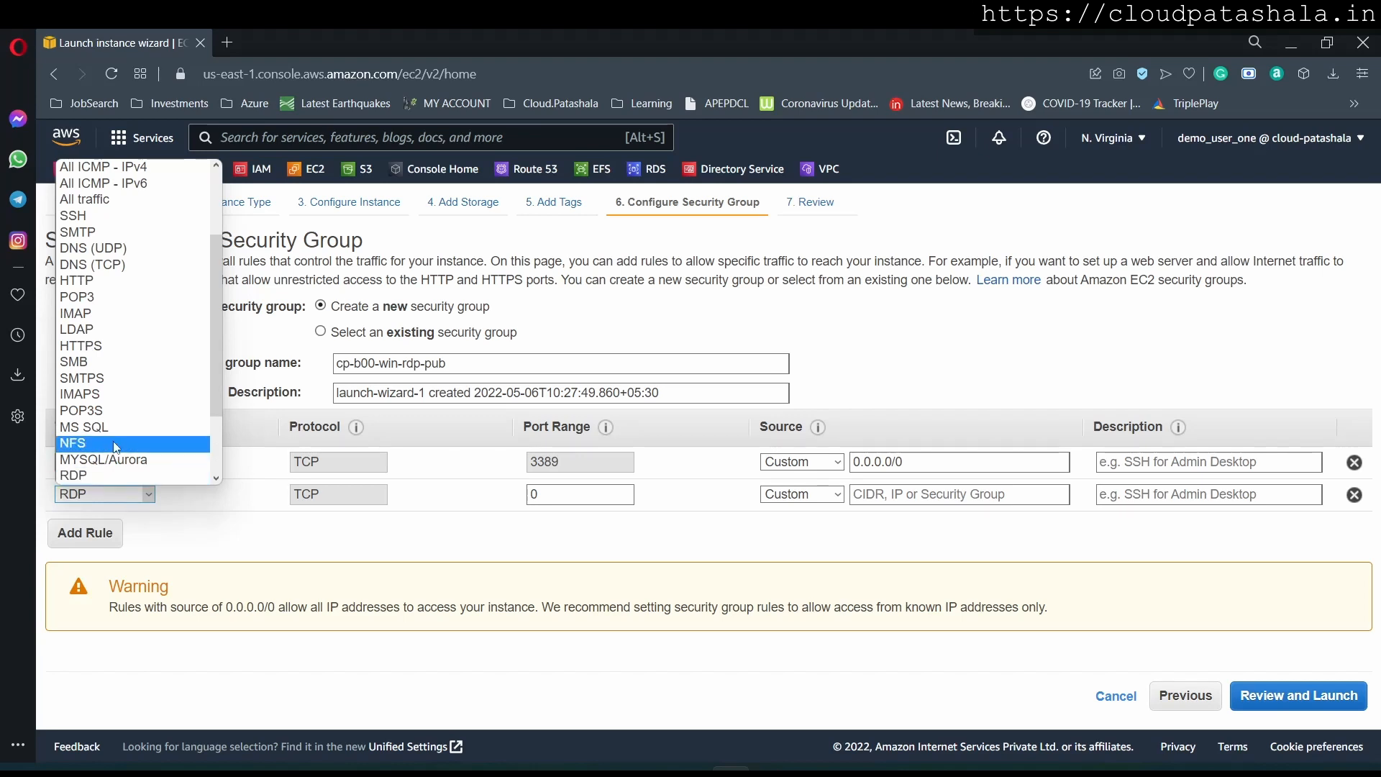
click(118, 473)
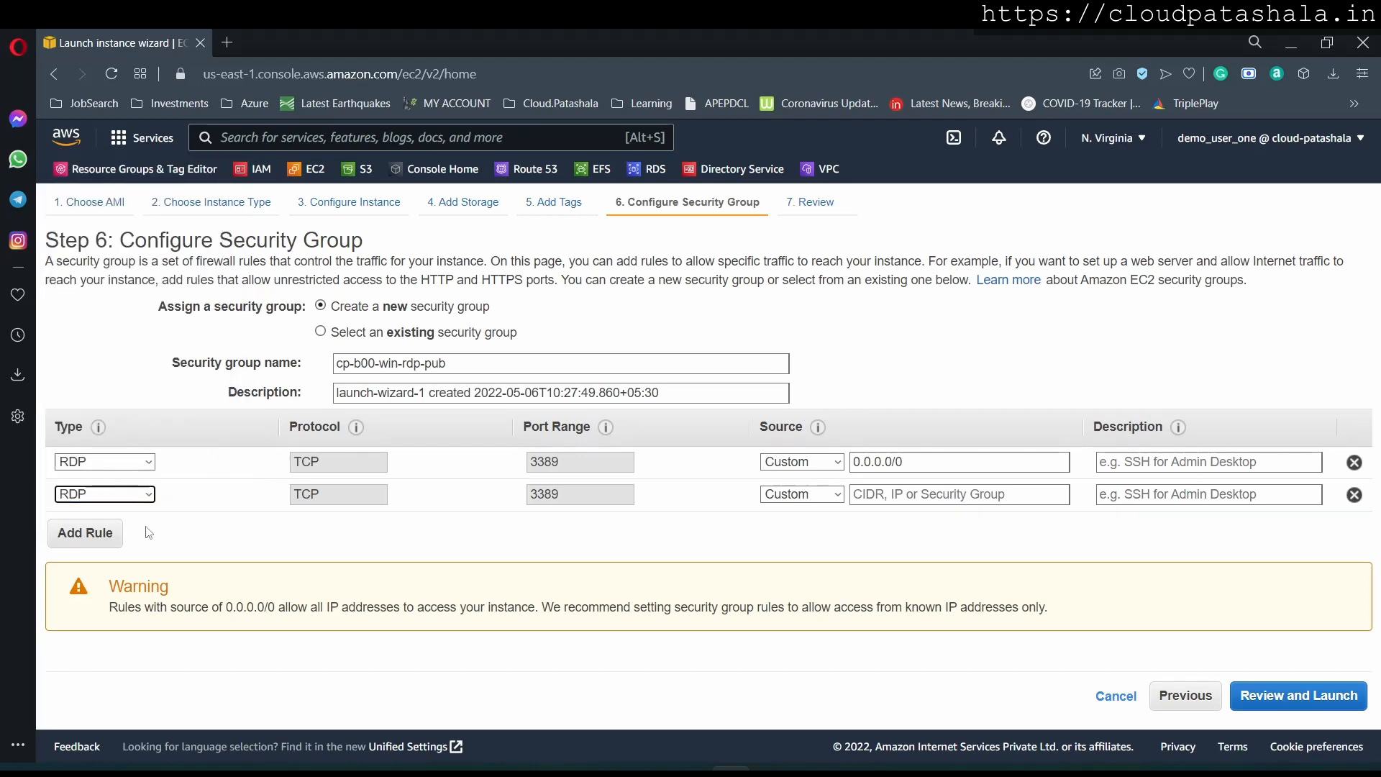
click(810, 497)
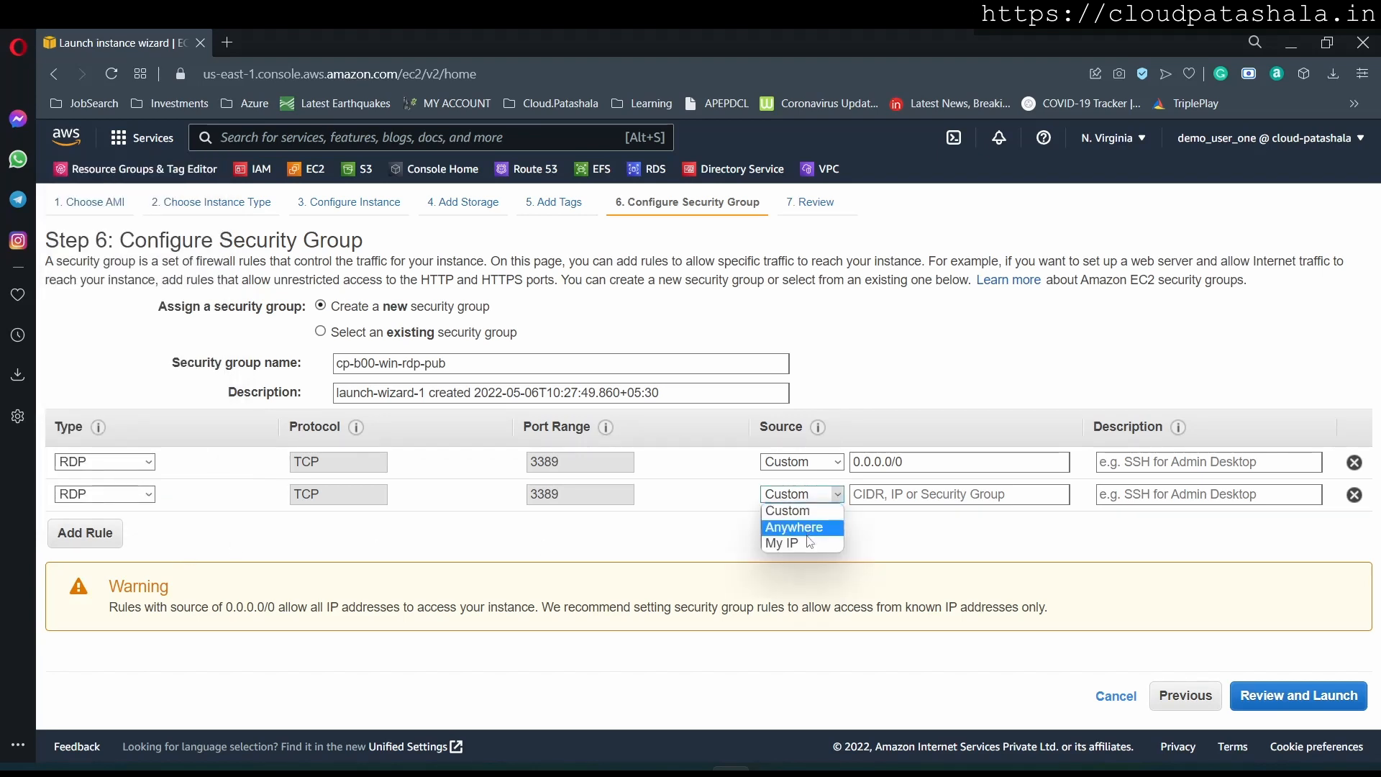
click(808, 543)
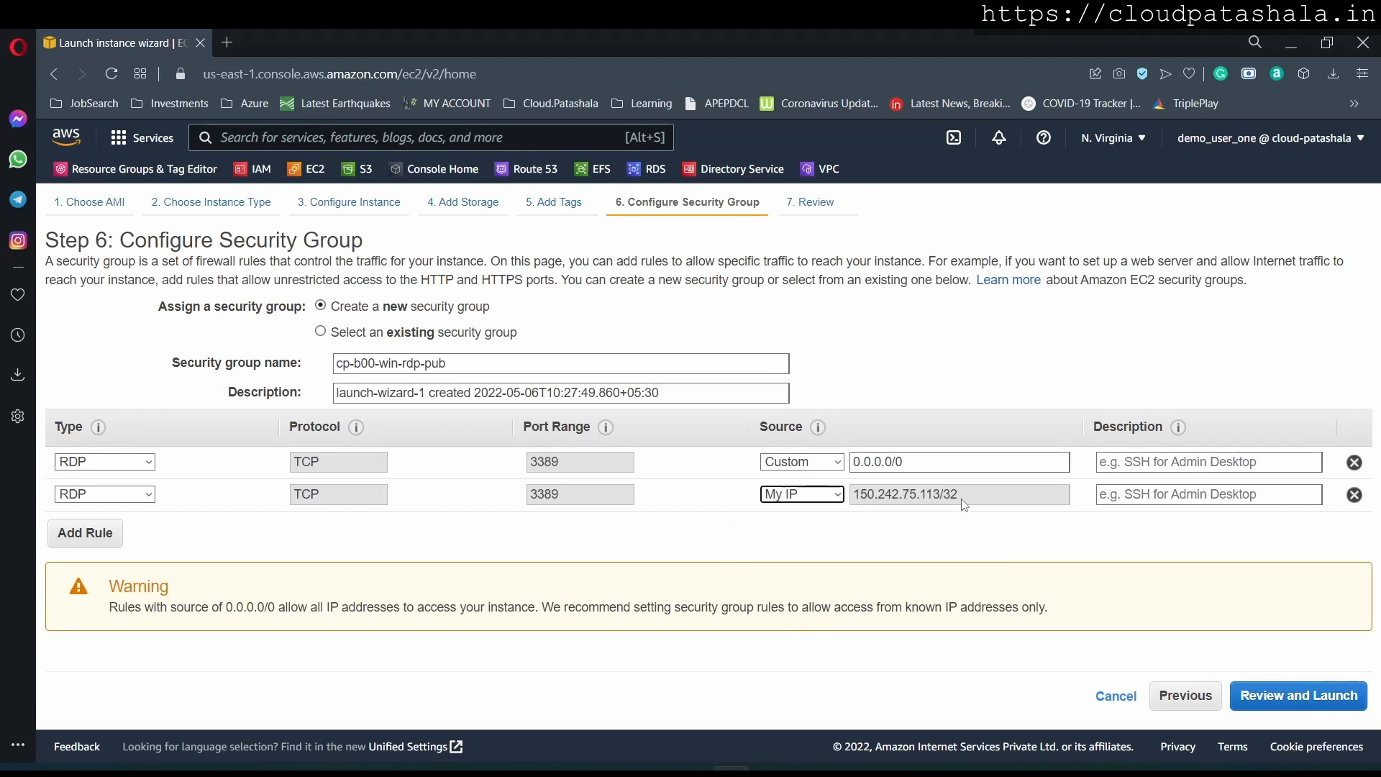
drag(964, 506, 849, 501)
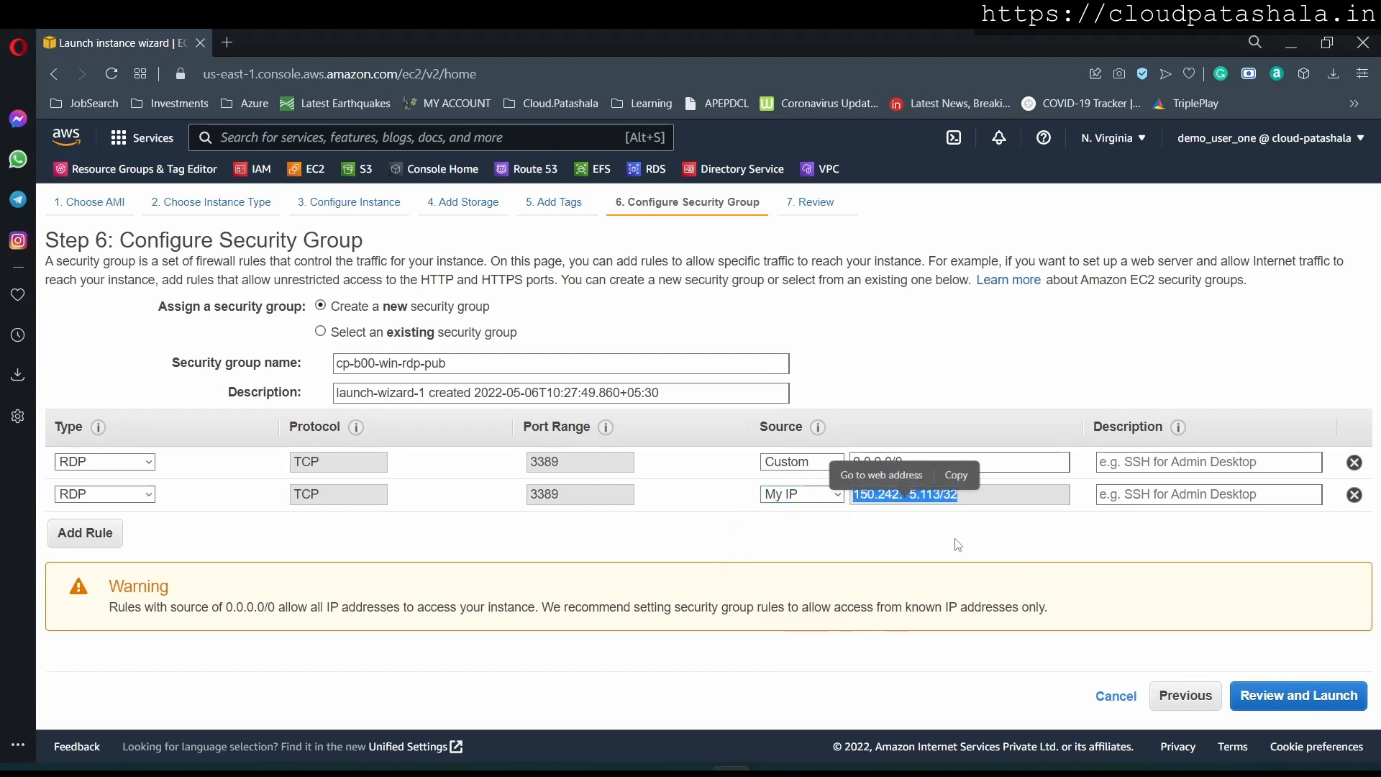
click(902, 525)
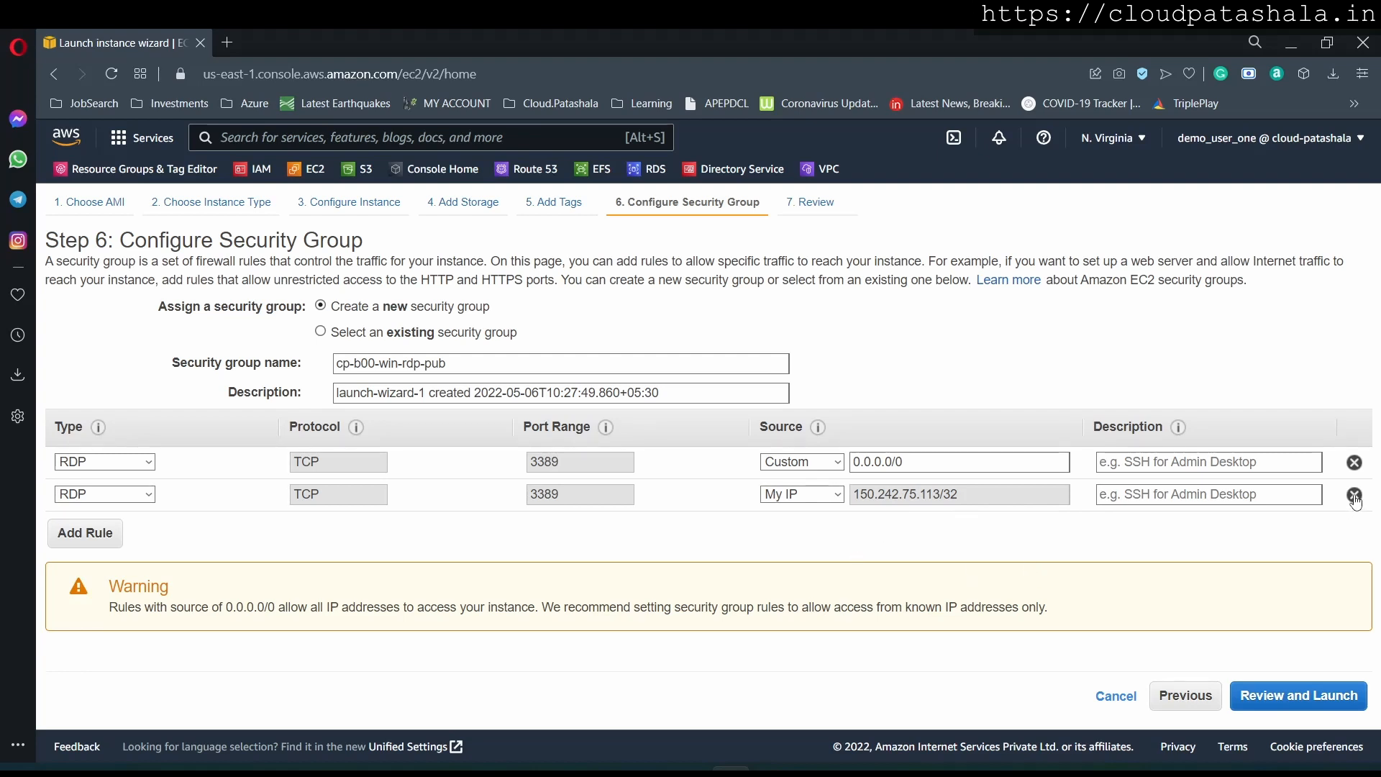
click(1354, 464)
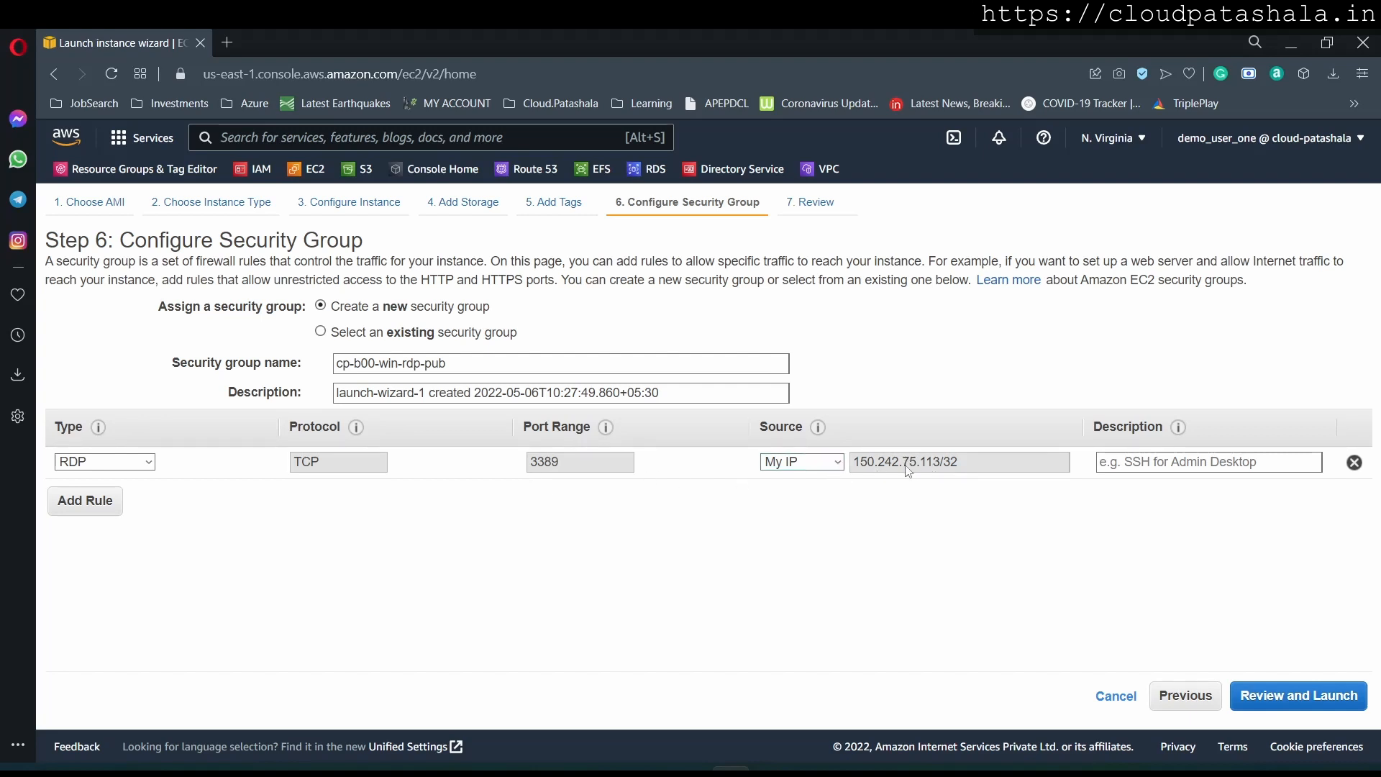
Review the instance type and security group summary, then proceed with the launch to the key pair selection
click(1319, 696)
scroll(738, 551, down, 3)
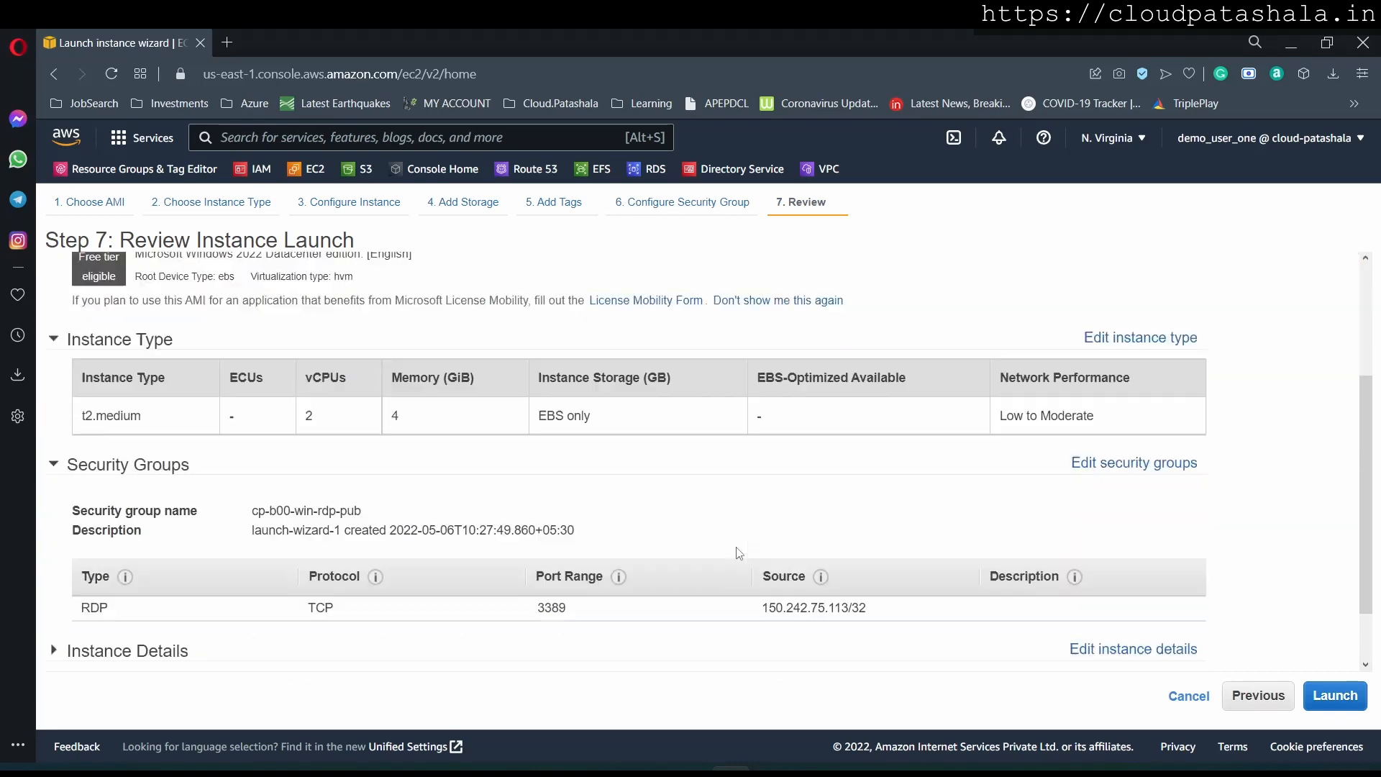
scroll(736, 552, down, 1)
click(1326, 698)
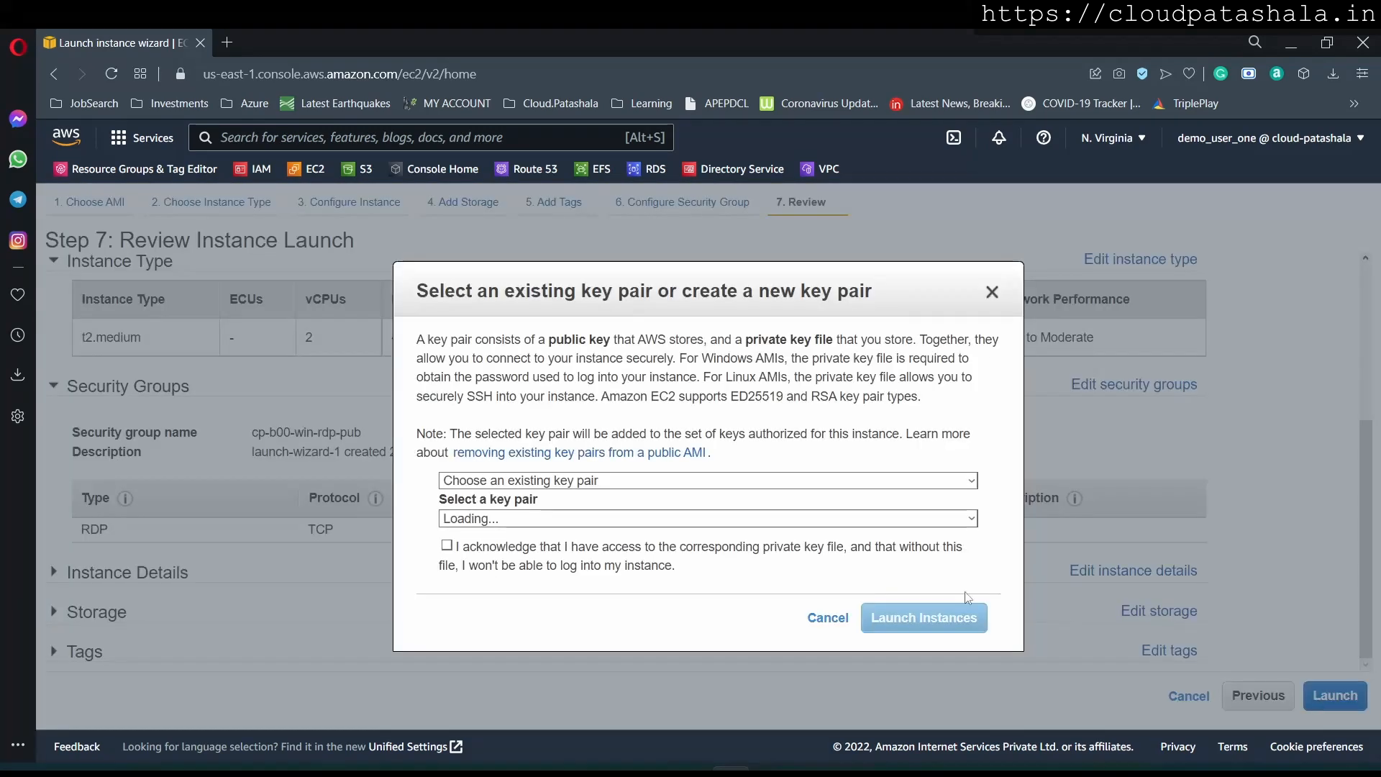
Create a new RSA key pair named cp-b00-us-east-1 and save its private key as cp-b00-us-east-1.pem
click(626, 521)
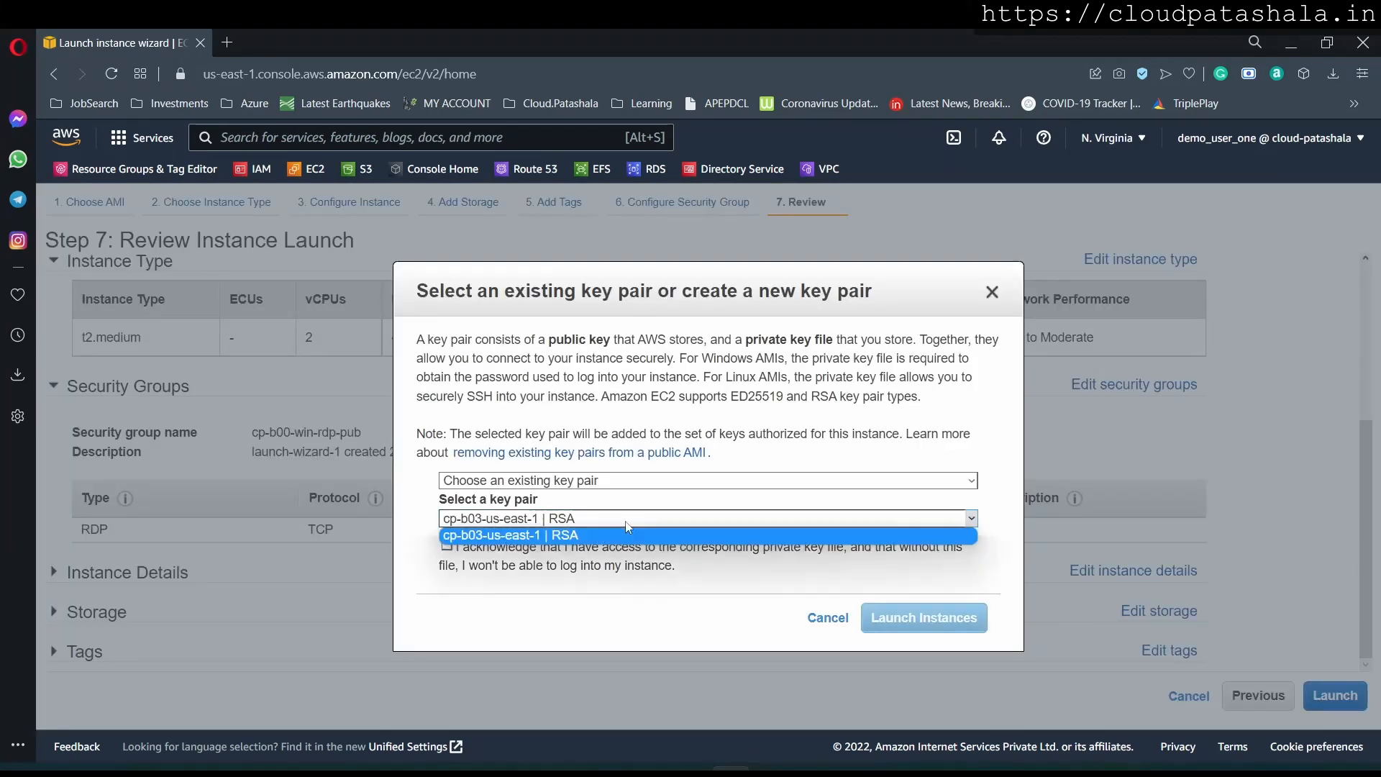
click(582, 554)
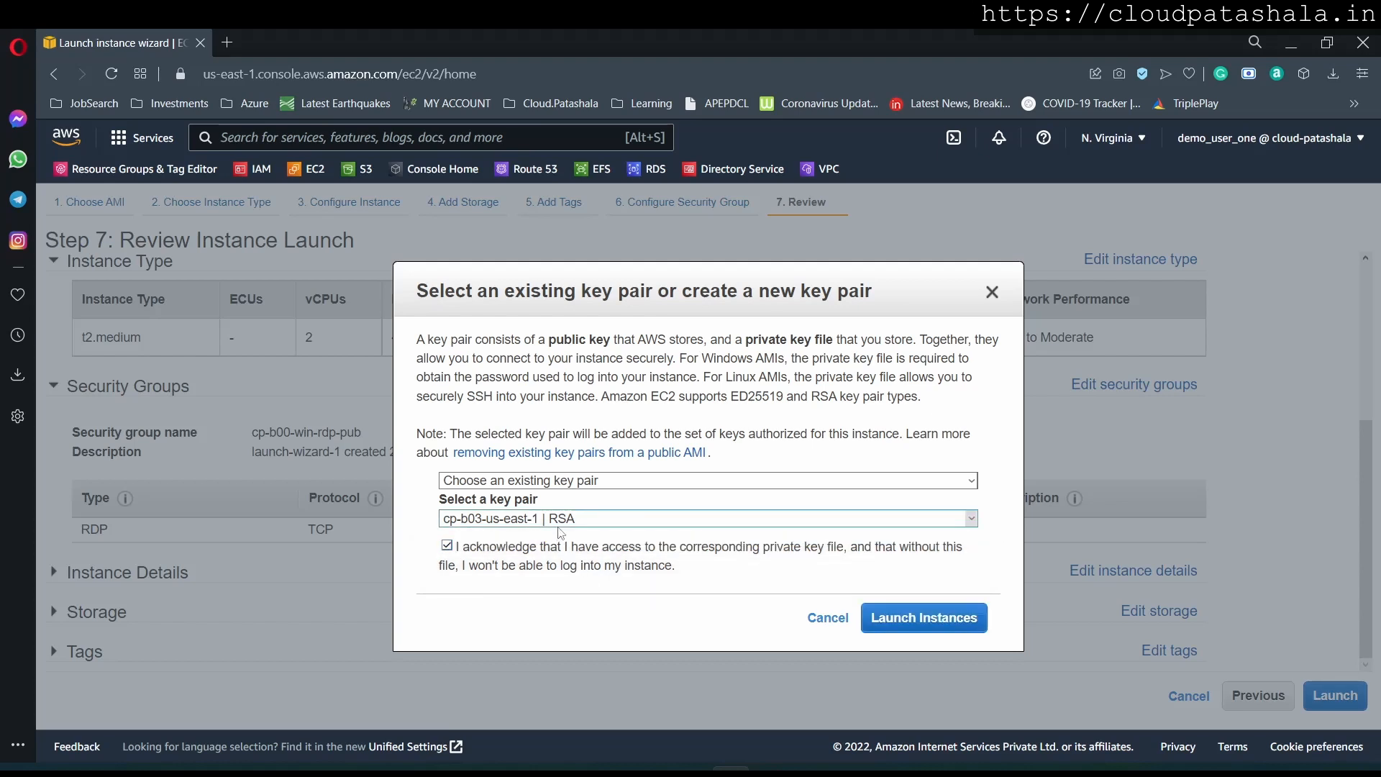
click(557, 480)
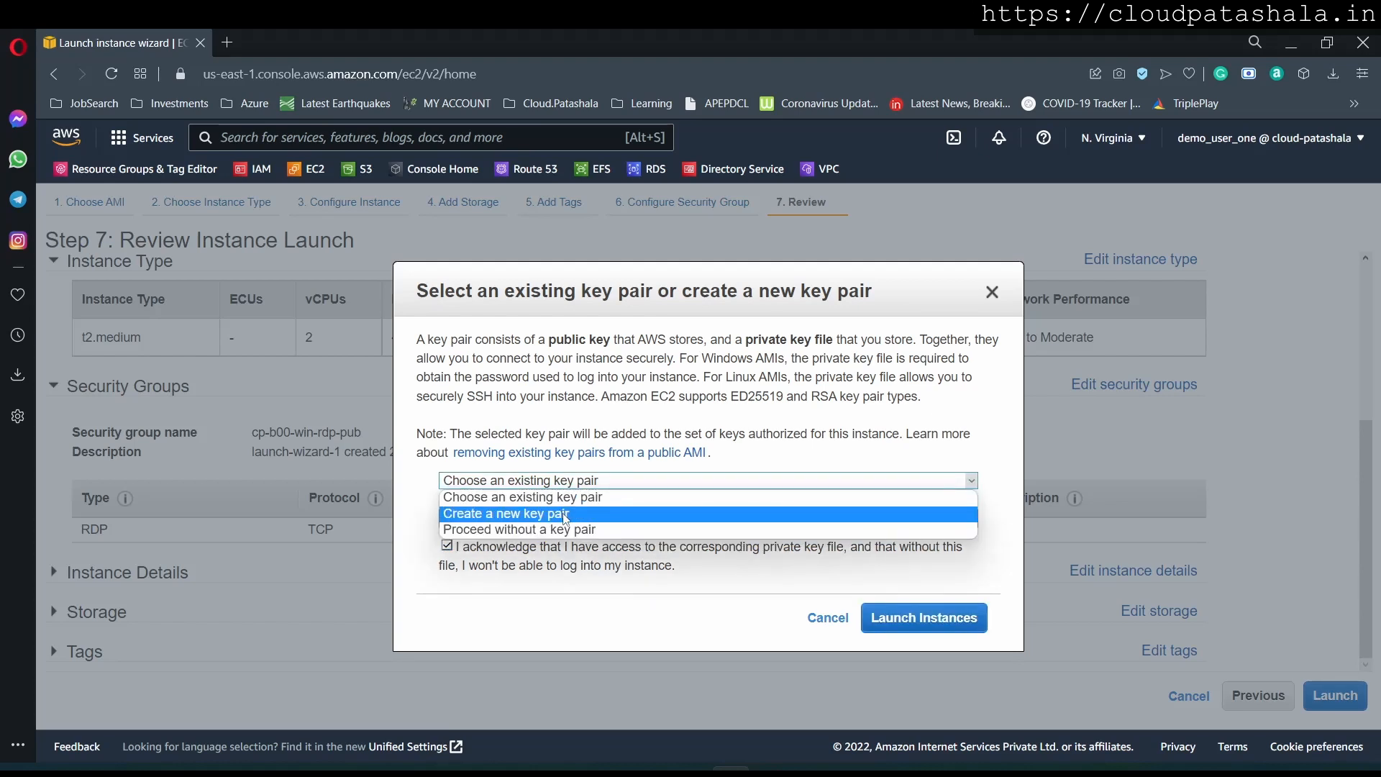
click(566, 516)
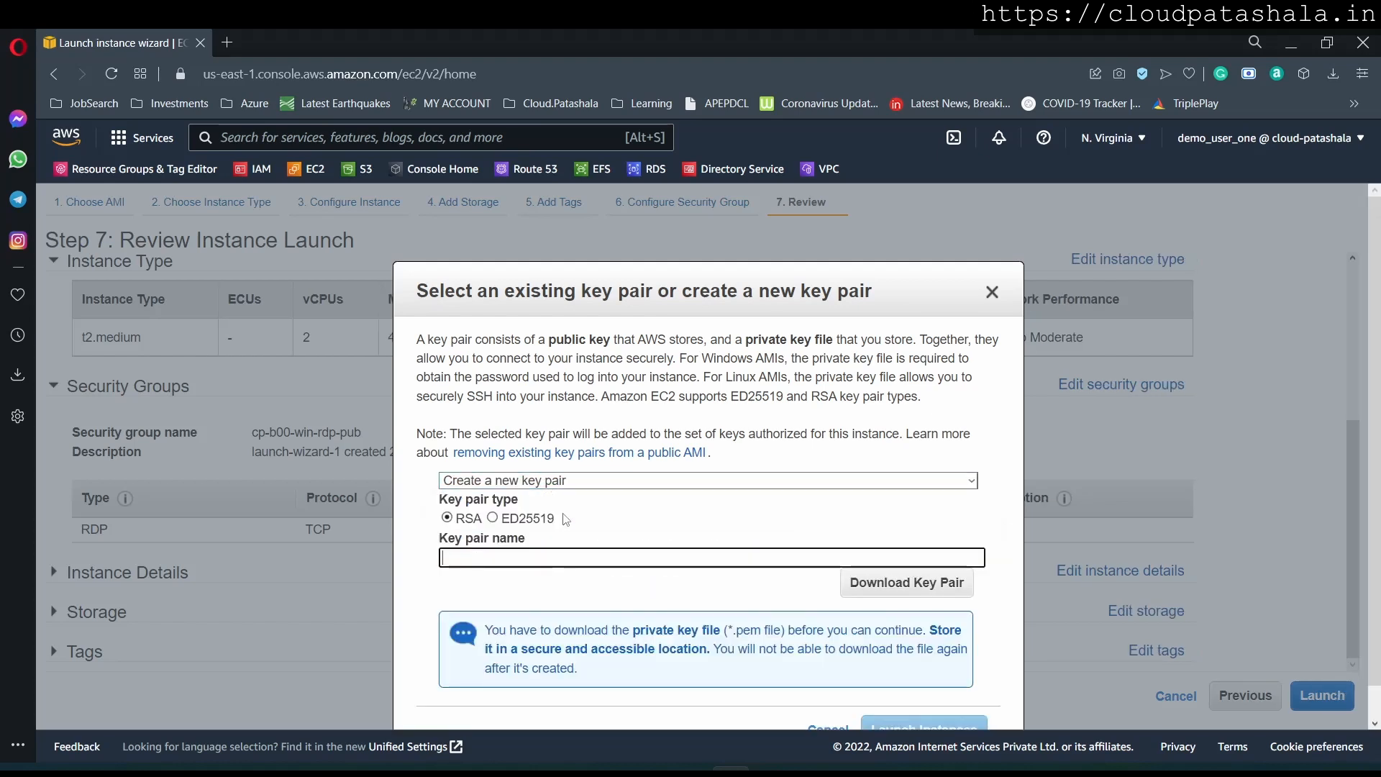
click(541, 552)
text(cp-b9)
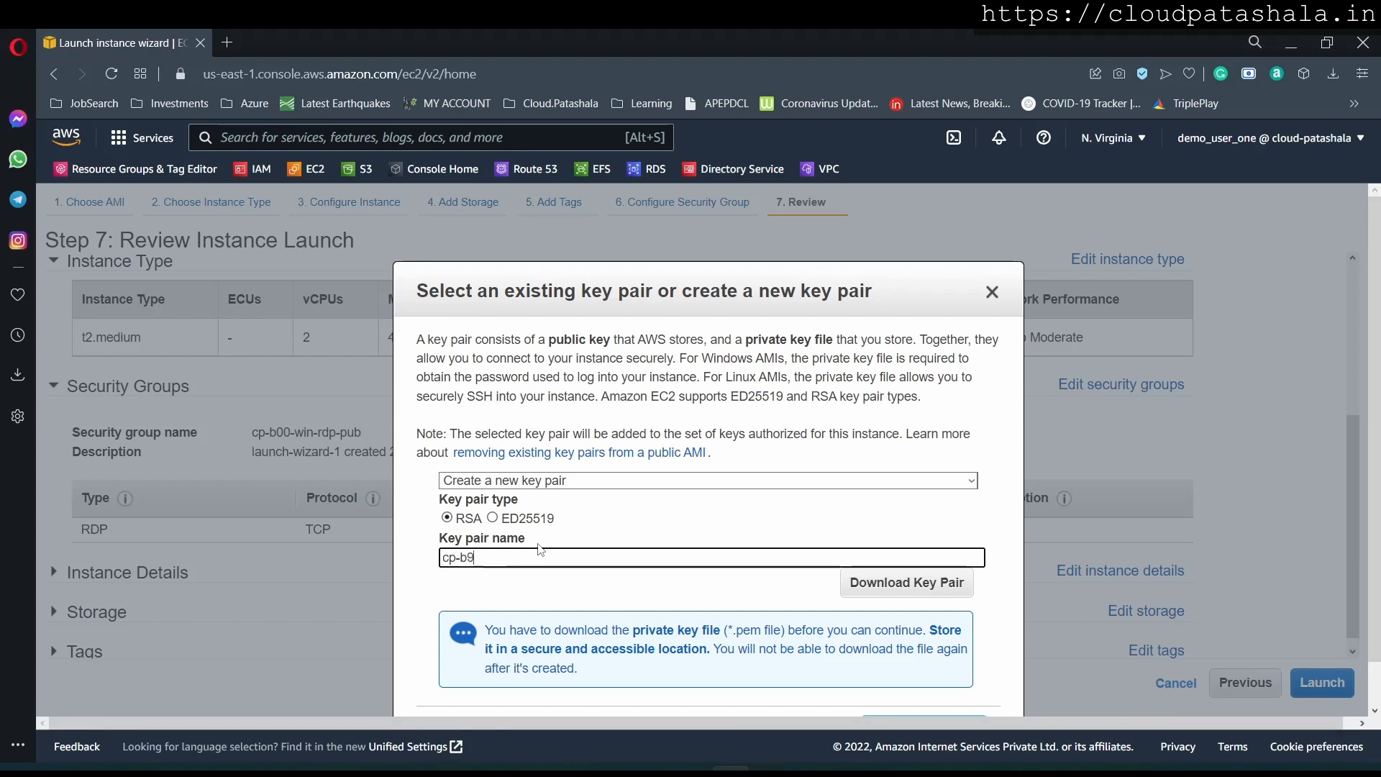
key(BackSpace)
text(00-us-es)
key(BackSpace)
text(ast-1)
click(884, 587)
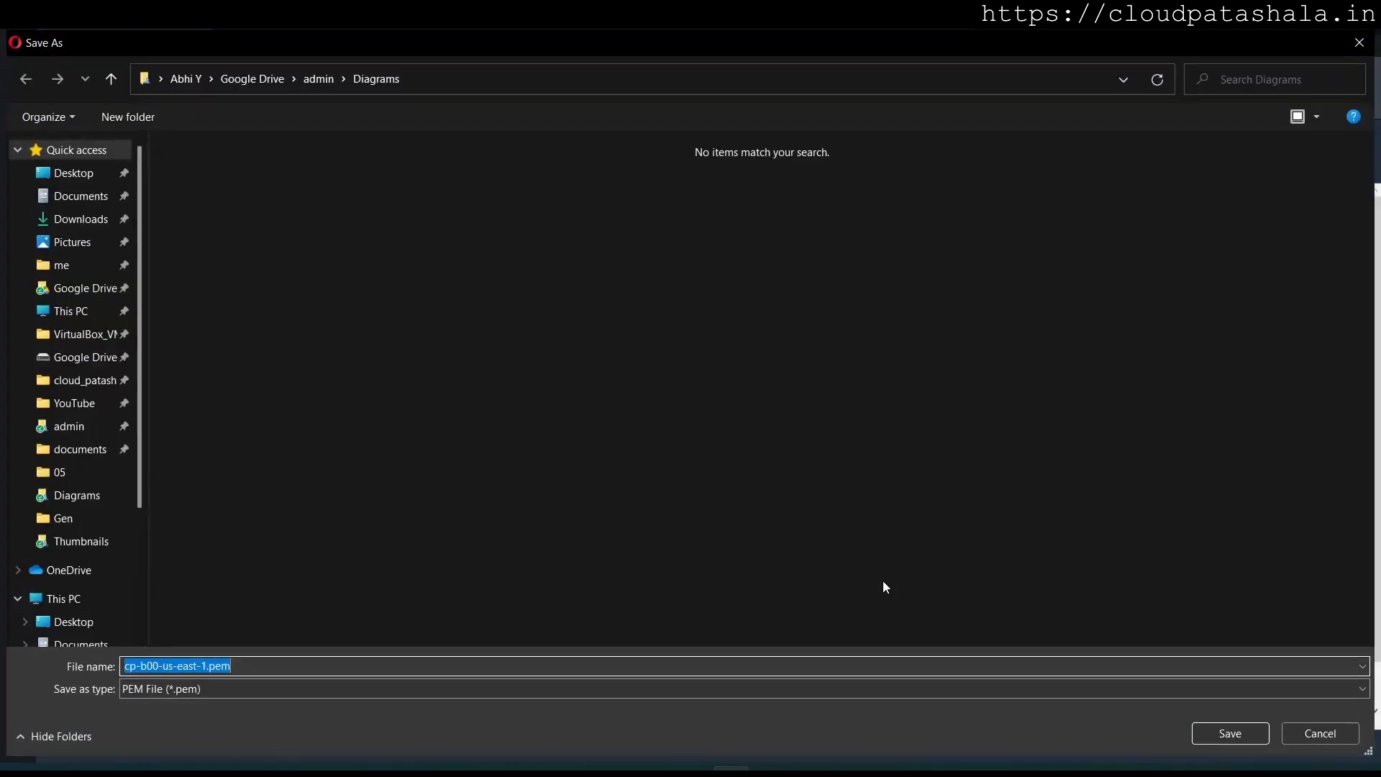
key(Return)
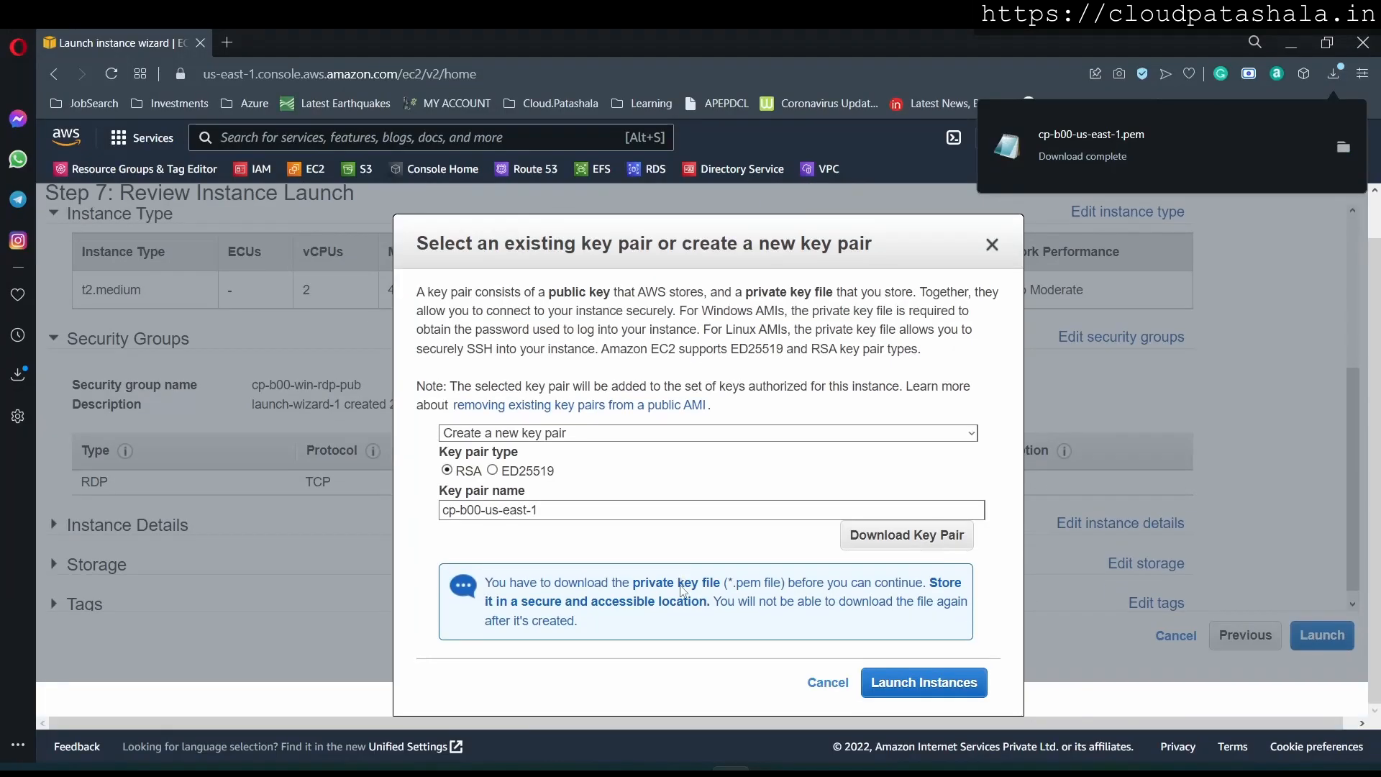
Launch the instance with the new key pair and open it in the instances list
click(926, 683)
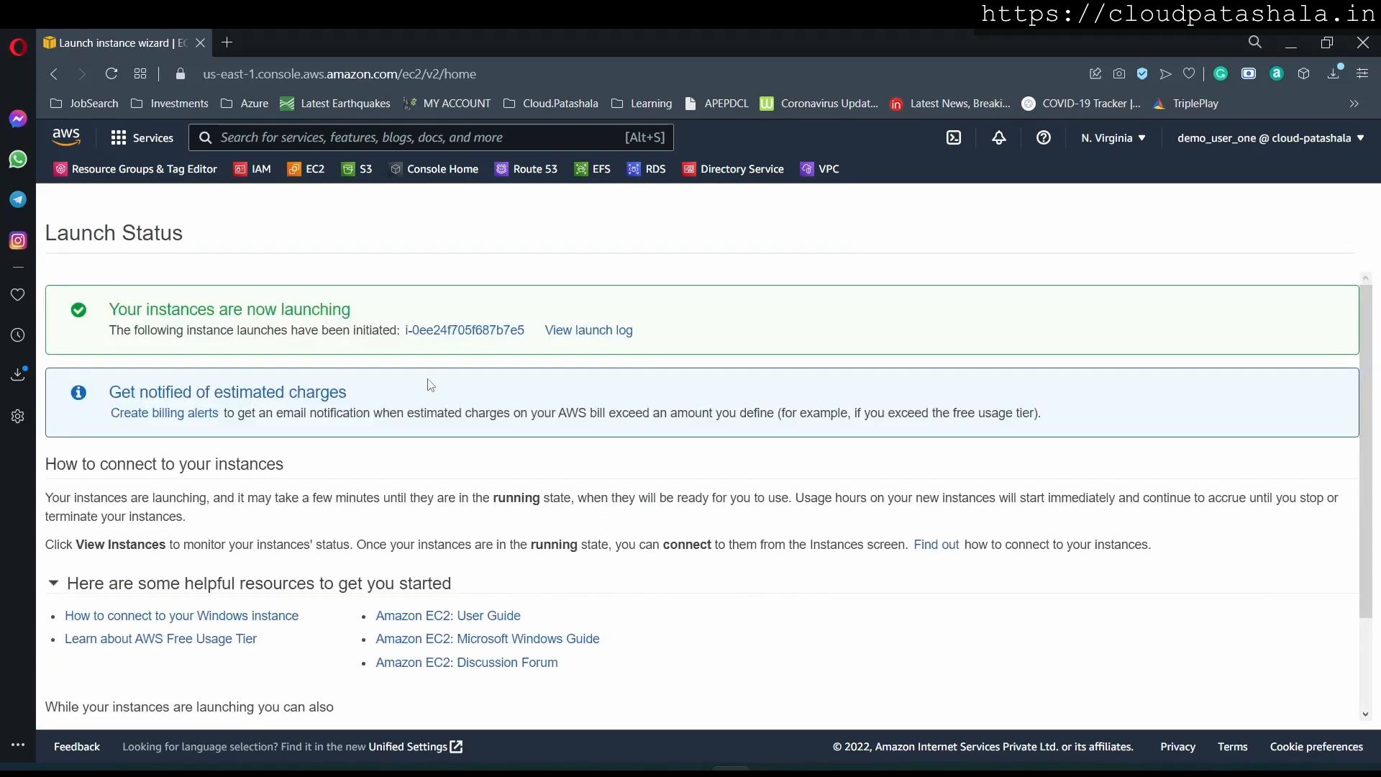
click(437, 335)
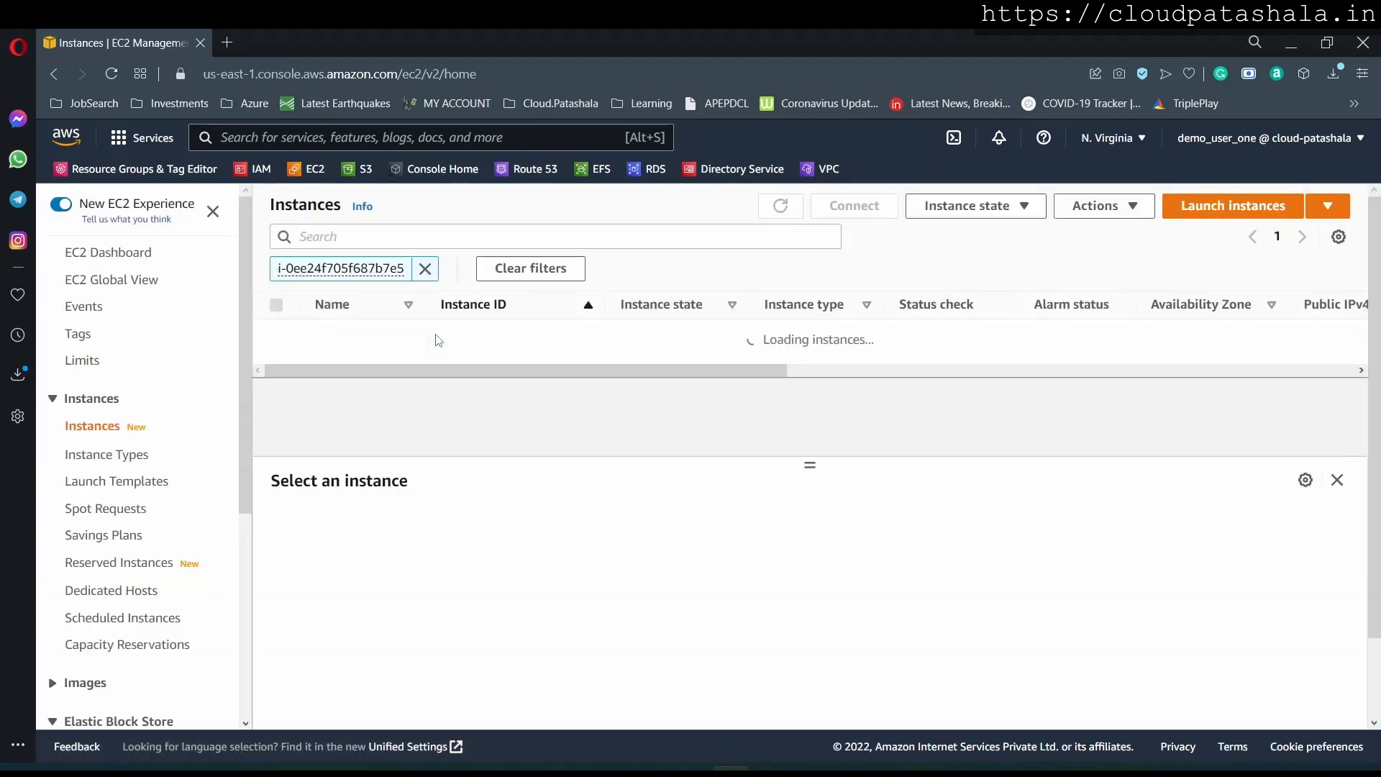